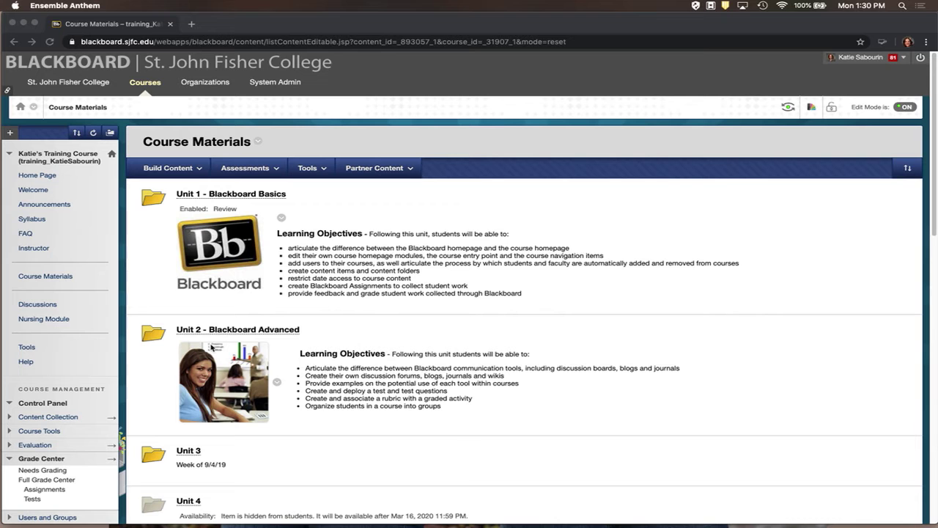
Step: Open the Assignments folder within the course's Course Materials
click(45, 279)
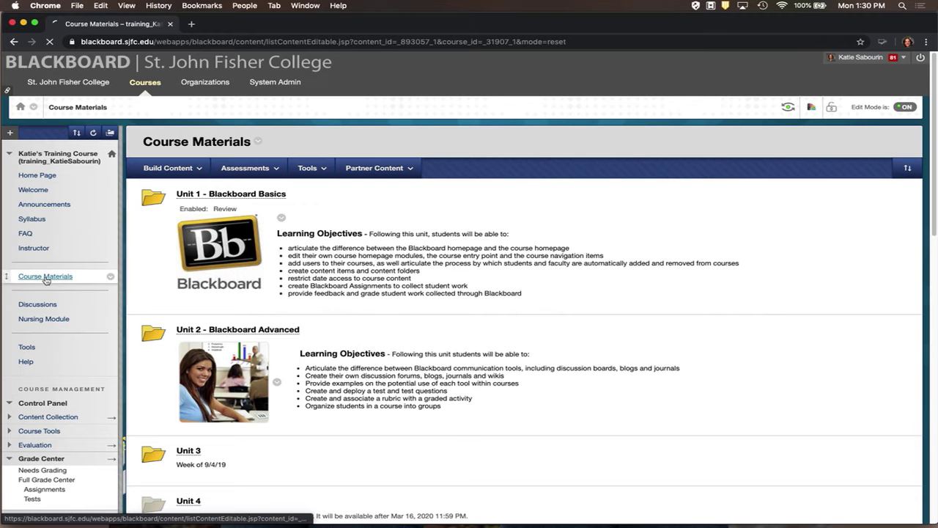
scroll(320, 371, down, 2)
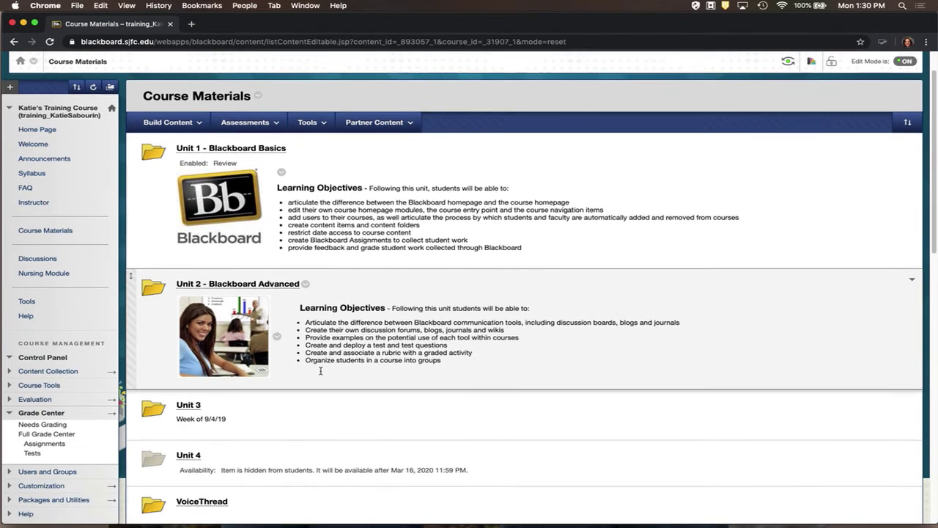
scroll(320, 370, down, 10)
scroll(320, 373, down, 4)
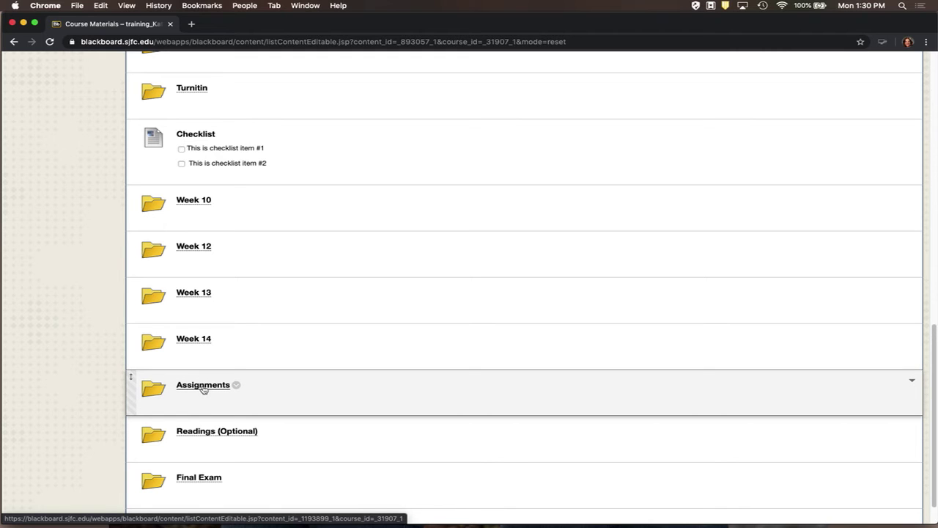
click(203, 386)
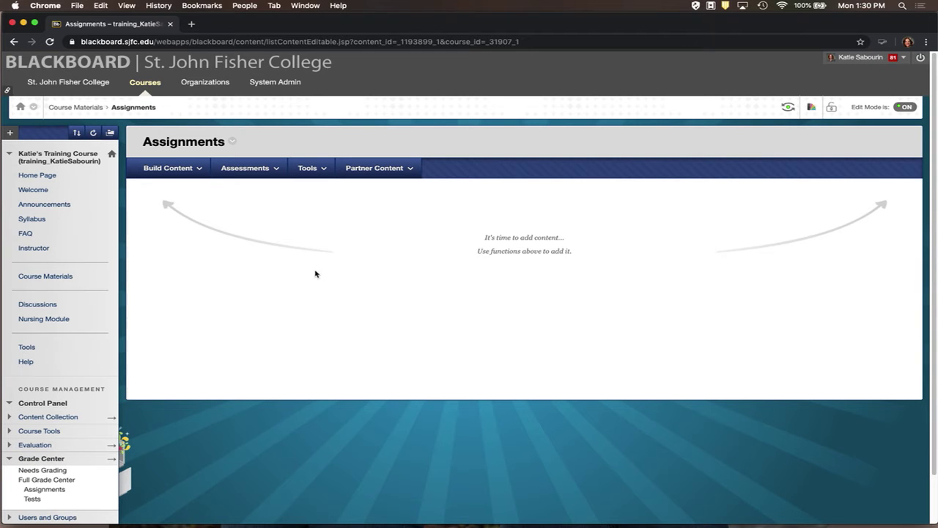
Step: Start a new assignment named "Final Paper" with the instructions "Please see the attached file for instructions."
click(270, 170)
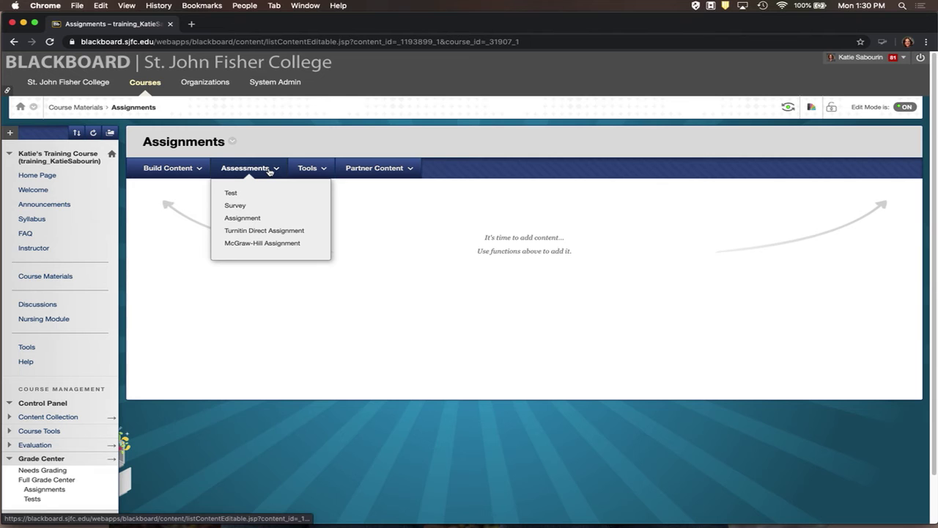
click(252, 221)
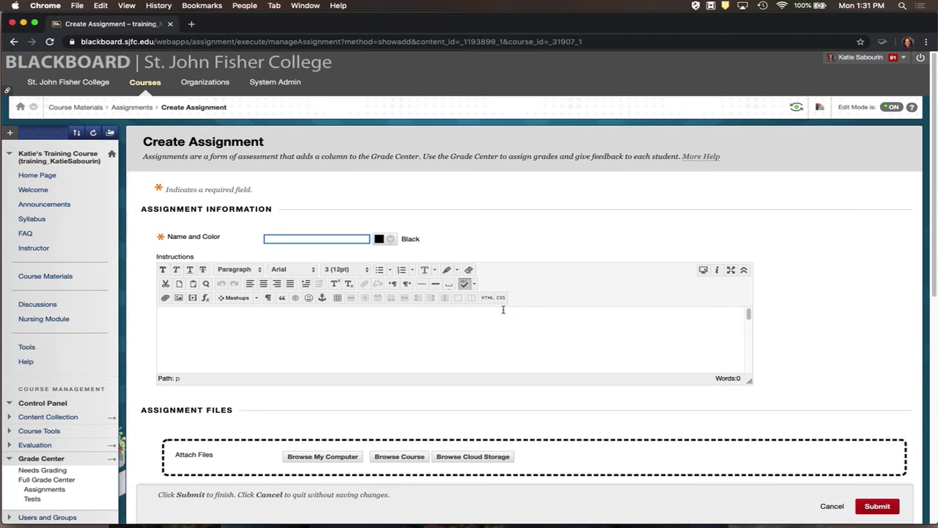
text(Final Paper)
click(257, 337)
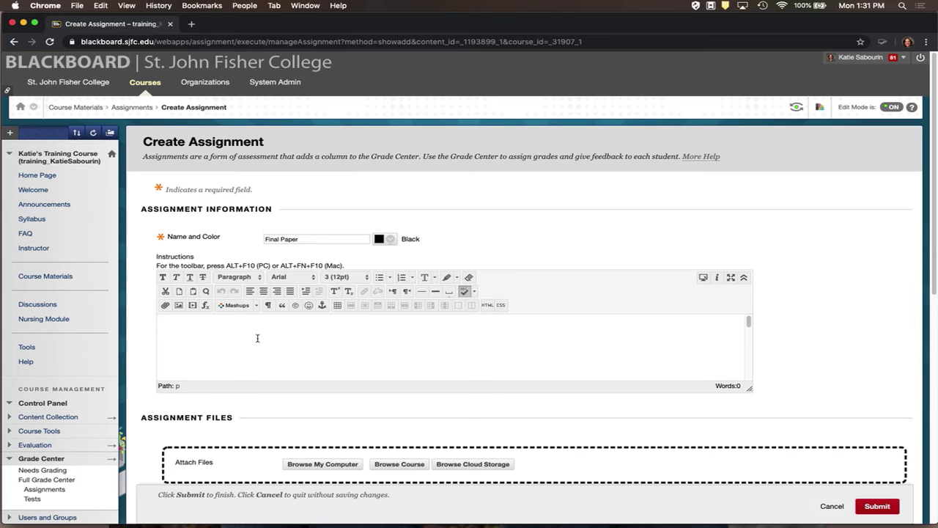
text(Please see the attached file )
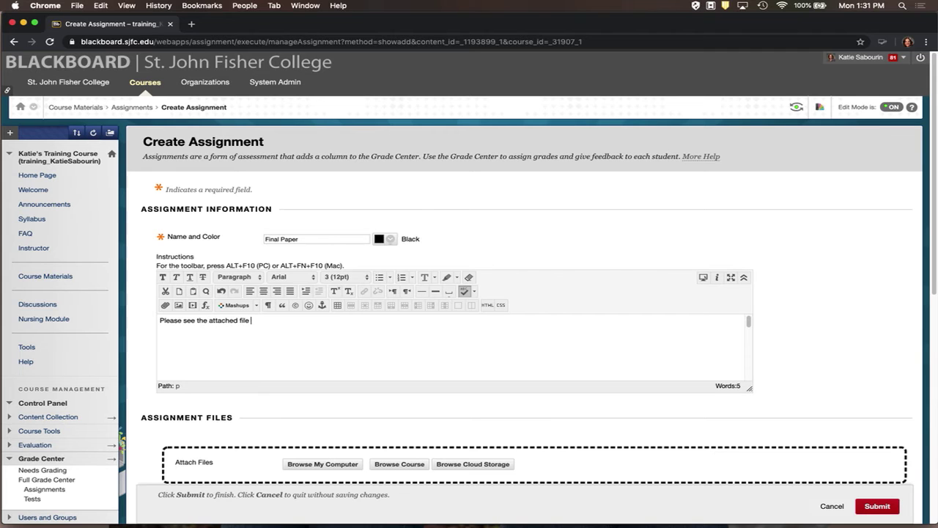
text(for instructions.)
Step: Enable the assignment's due date and set it to 03/28/2020 at 11:59 PM, the end of the day
scroll(278, 413, down, 2)
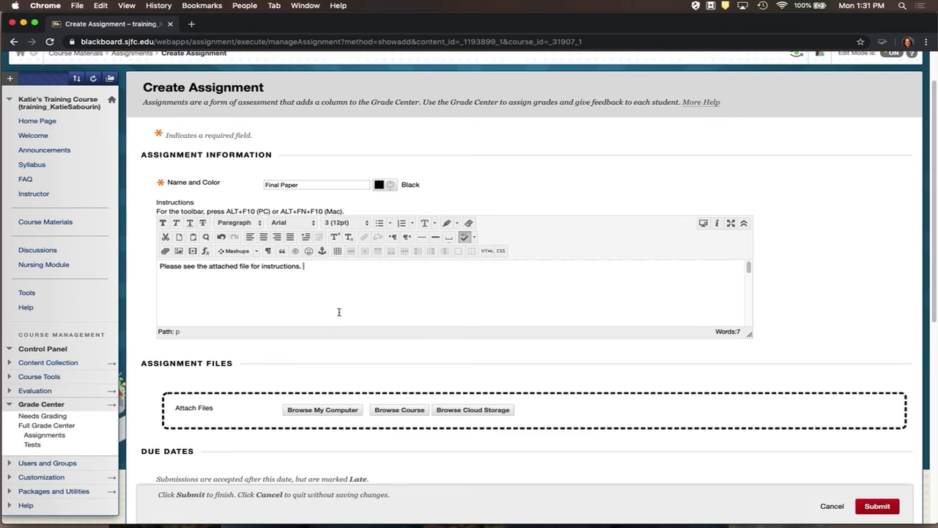
scroll(319, 375, down, 3)
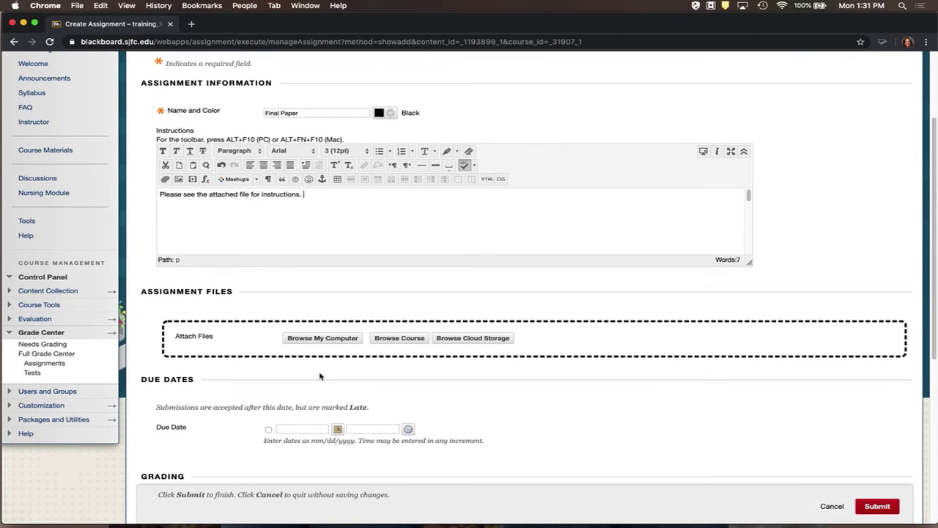
scroll(319, 376, down, 3)
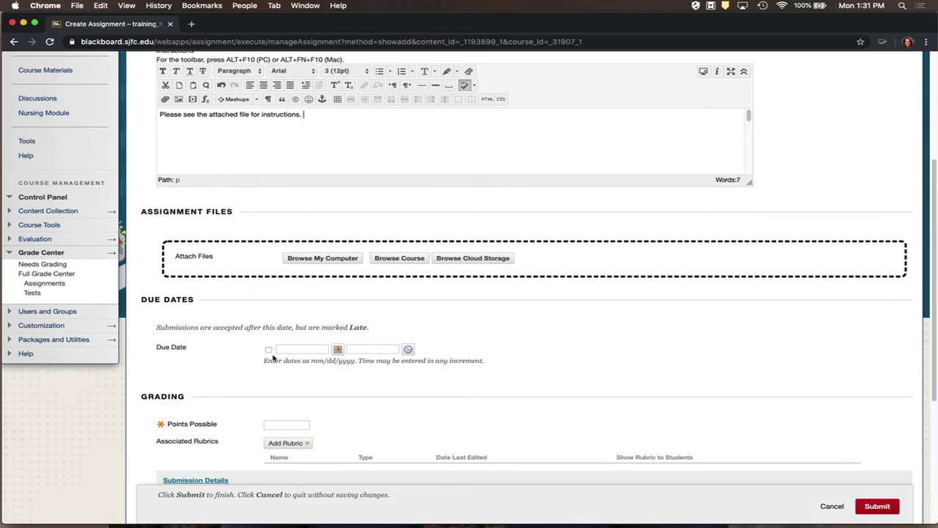
click(269, 350)
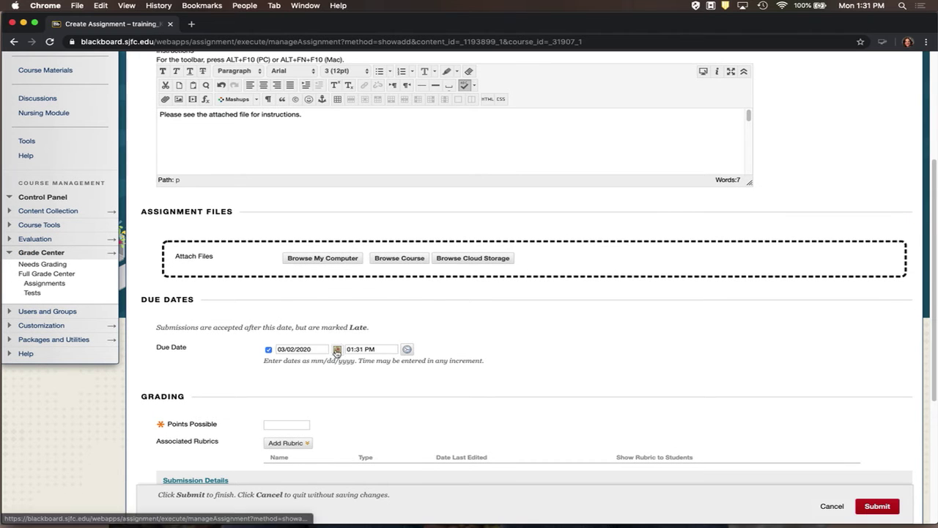
click(337, 350)
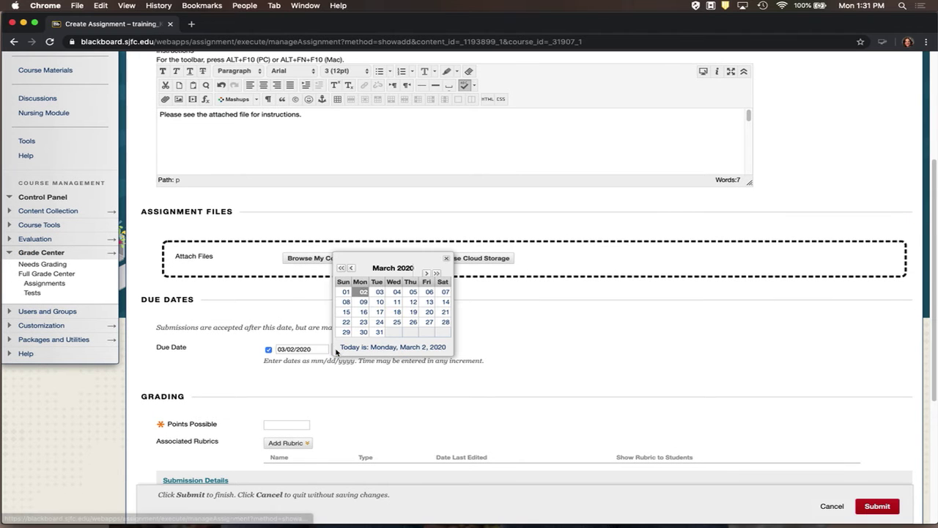
click(445, 322)
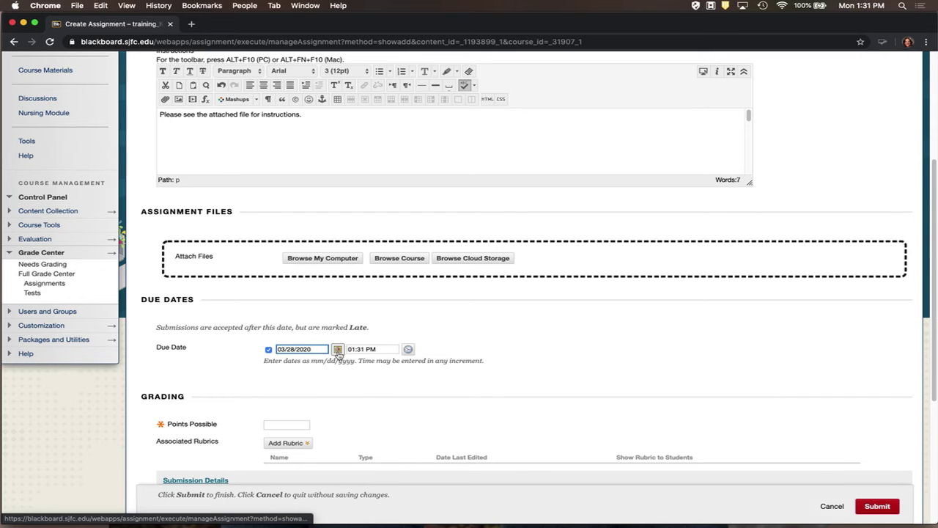
click(408, 351)
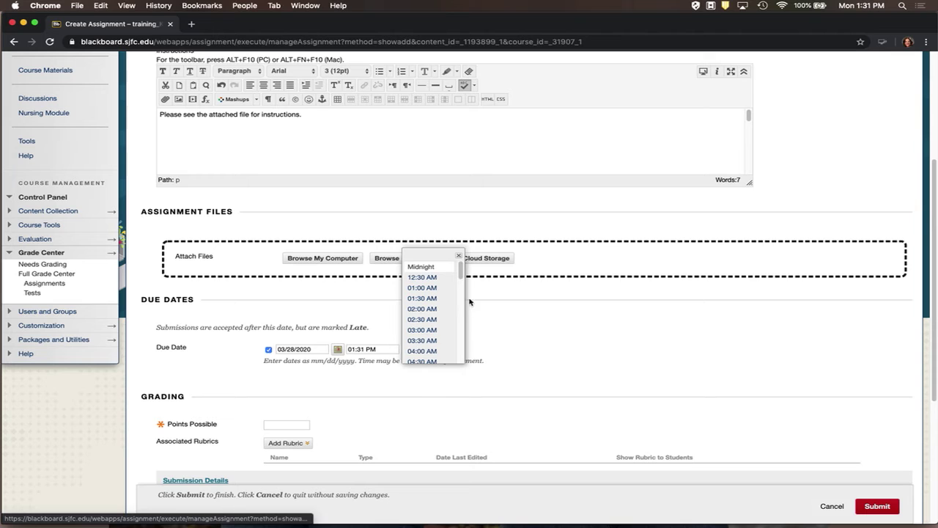
drag(463, 280, 462, 362)
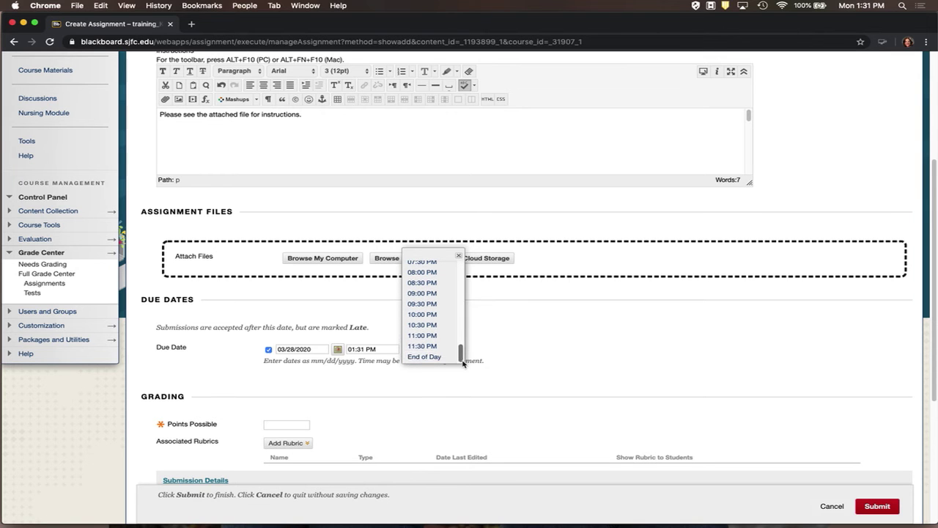
click(424, 359)
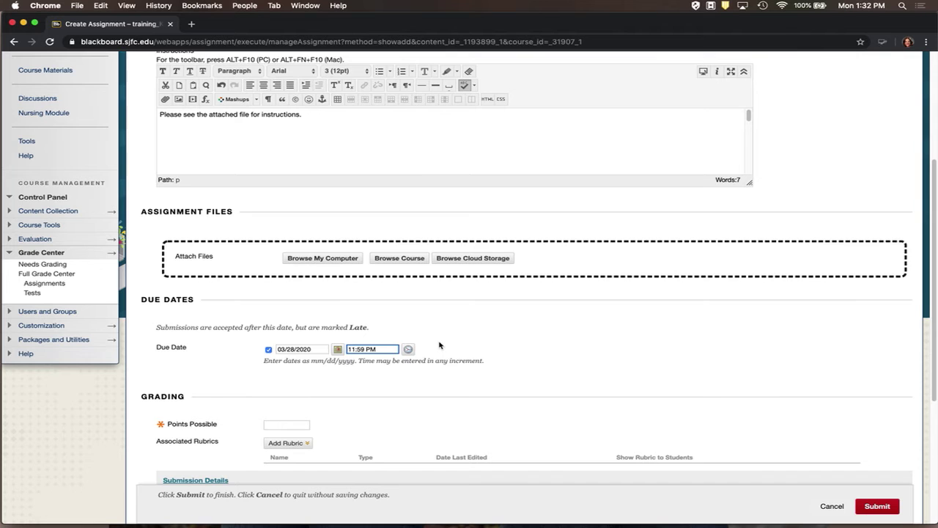
Step: Set the assignment's points possible to 100
scroll(440, 346, down, 1)
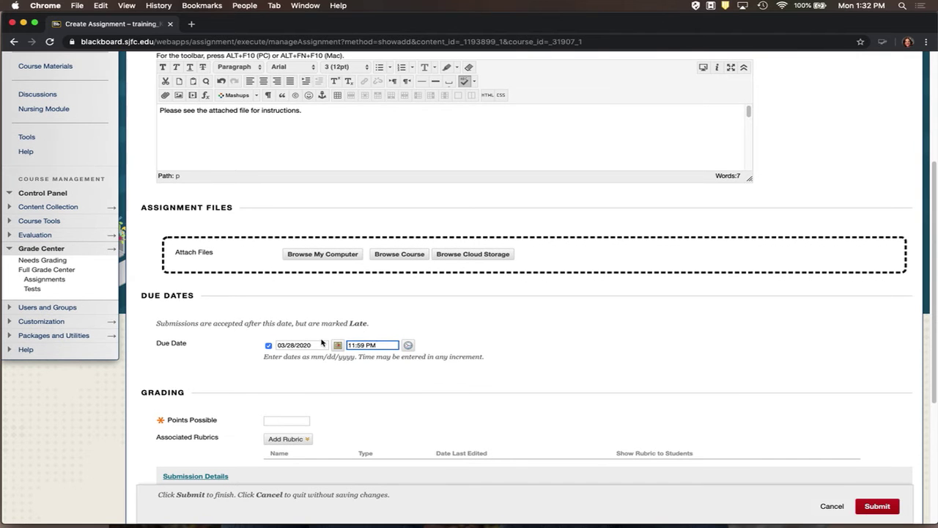
scroll(482, 342, down, 3)
scroll(482, 342, down, 5)
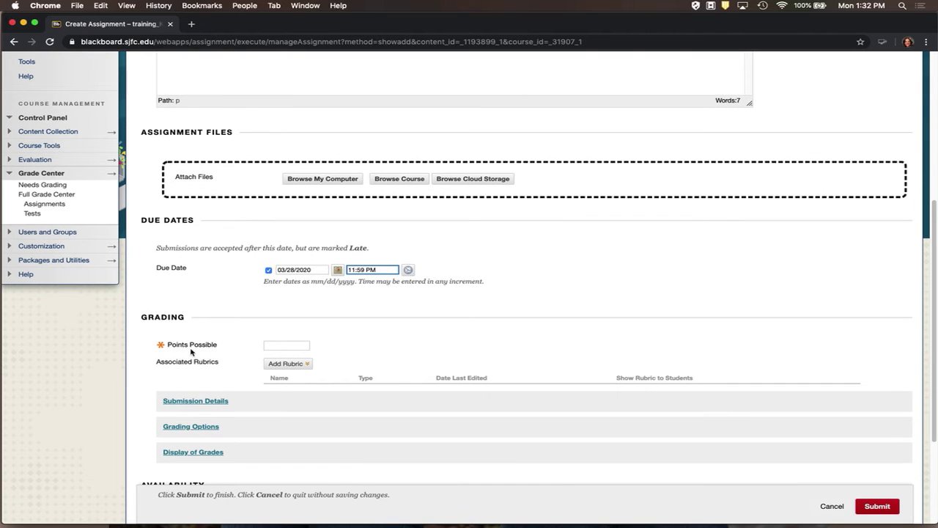
click(276, 344)
text(100)
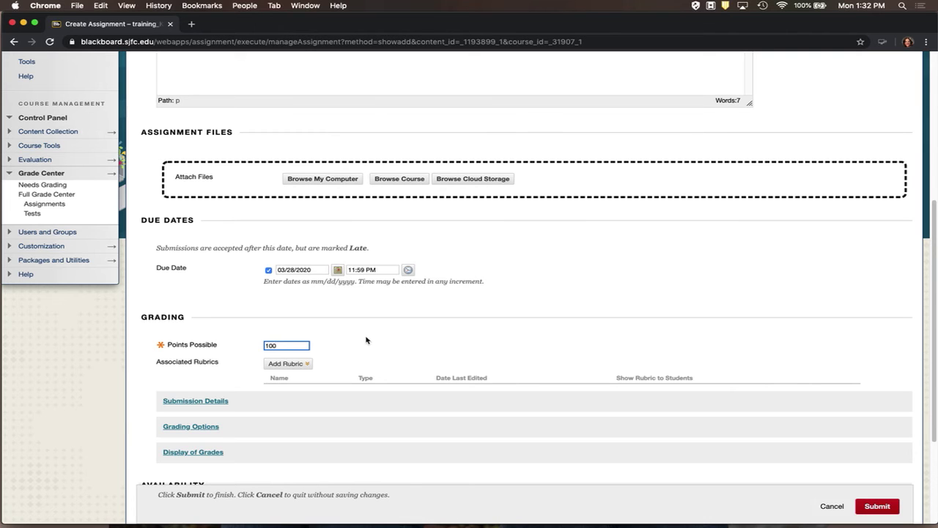
Step: Set the number of attempts in the submission details to Unlimited Attempts
scroll(367, 340, down, 3)
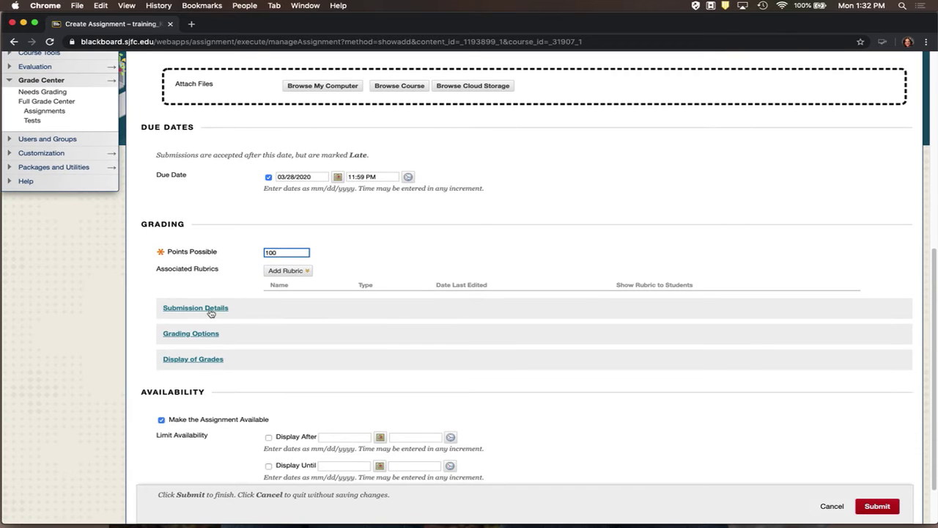
click(211, 311)
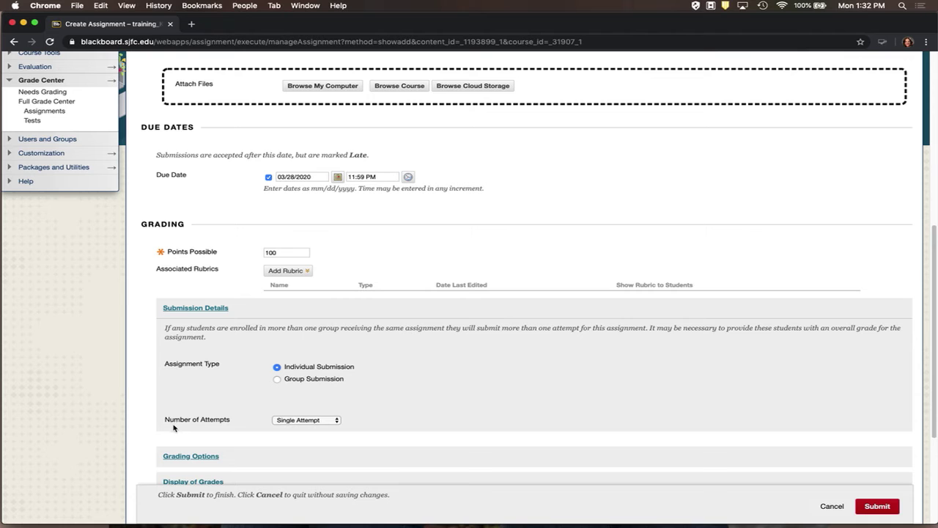
click(331, 425)
click(331, 436)
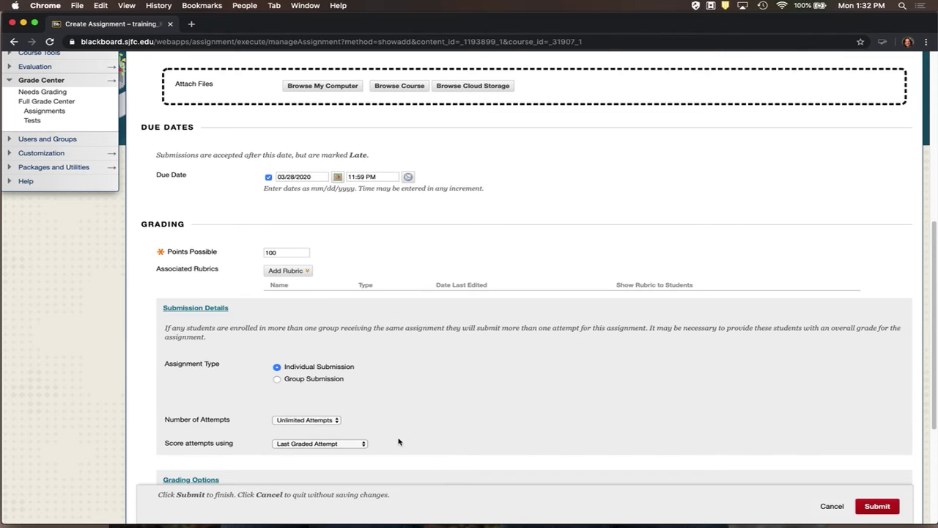
scroll(409, 414, down, 1)
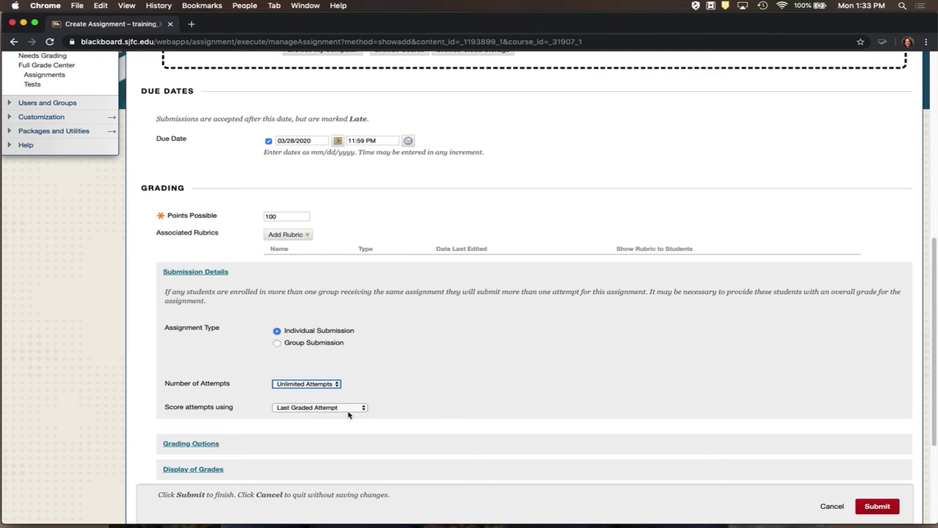
click(338, 384)
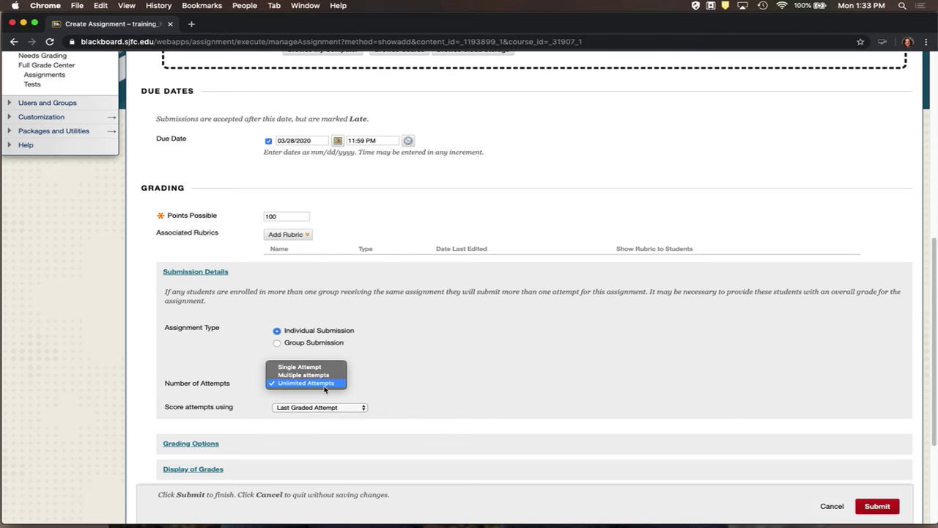
click(325, 386)
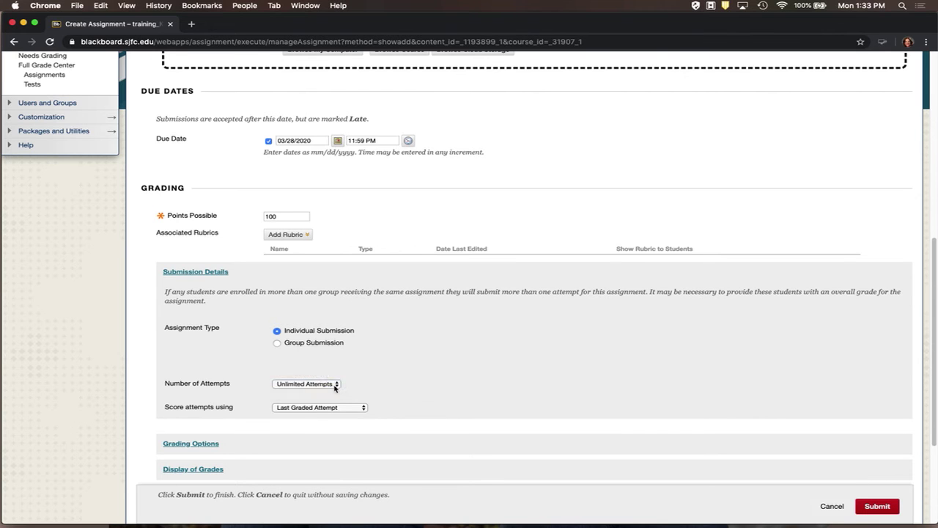
Step: Review the assignment's grading options and grade display settings, including the choices for the primary grade display
scroll(488, 411, down, 3)
click(204, 353)
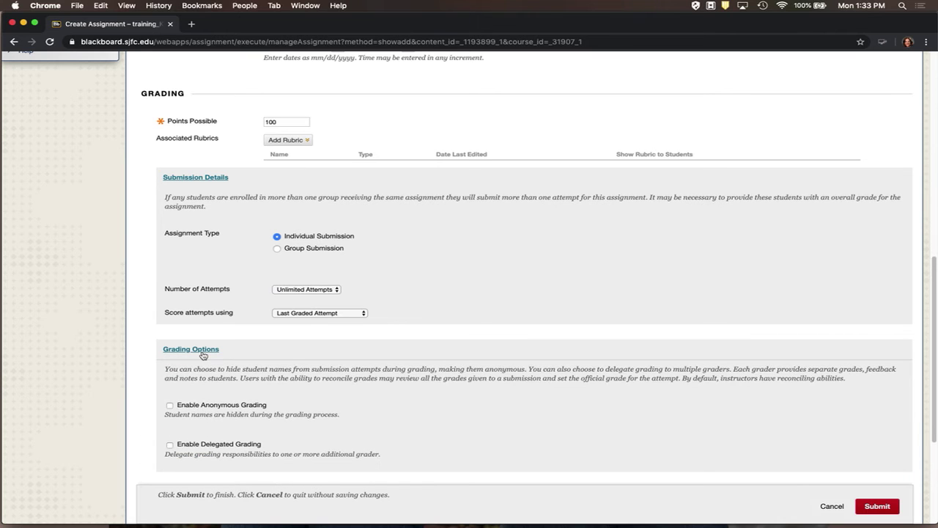
click(203, 355)
click(206, 375)
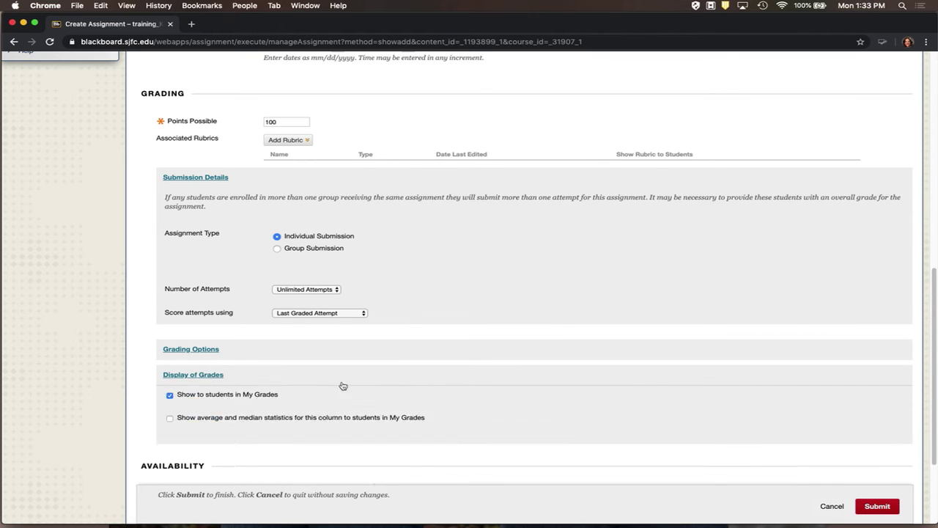
scroll(399, 392, down, 3)
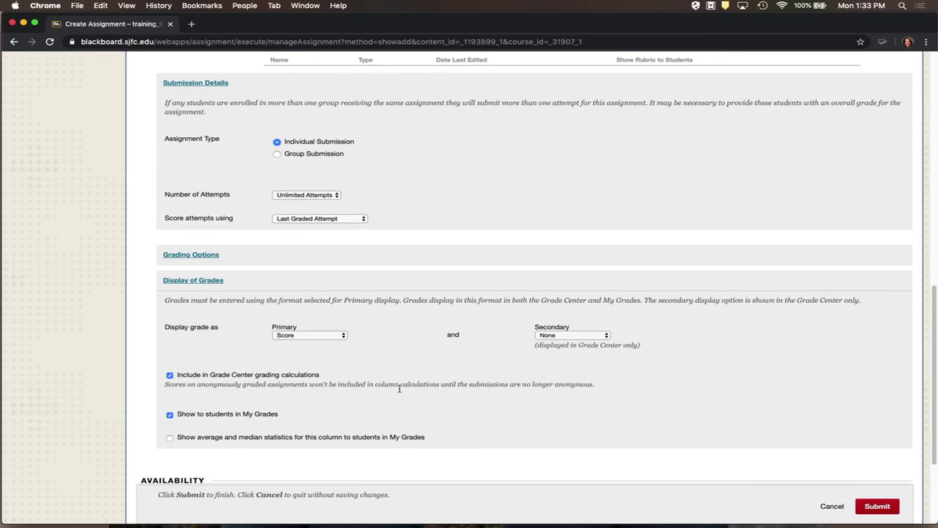
click(343, 331)
click(375, 332)
scroll(376, 332, down, 1)
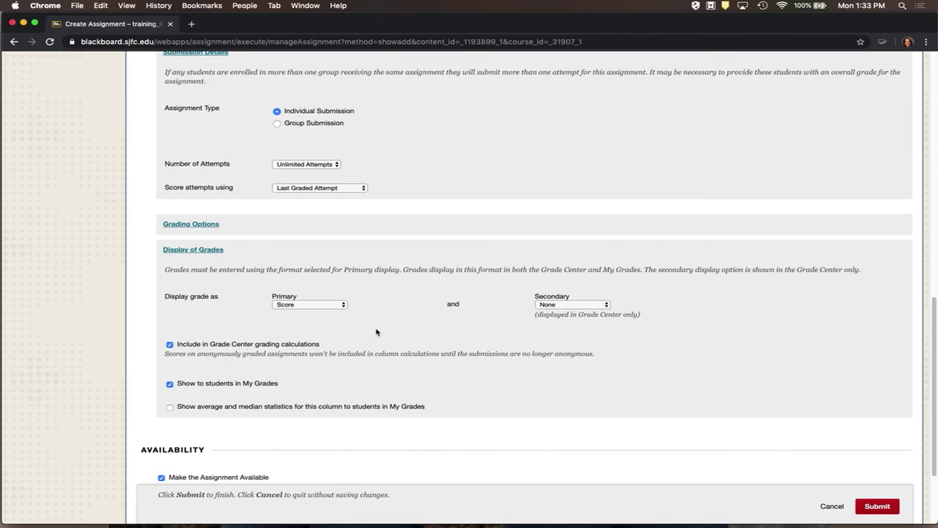
scroll(375, 332, down, 2)
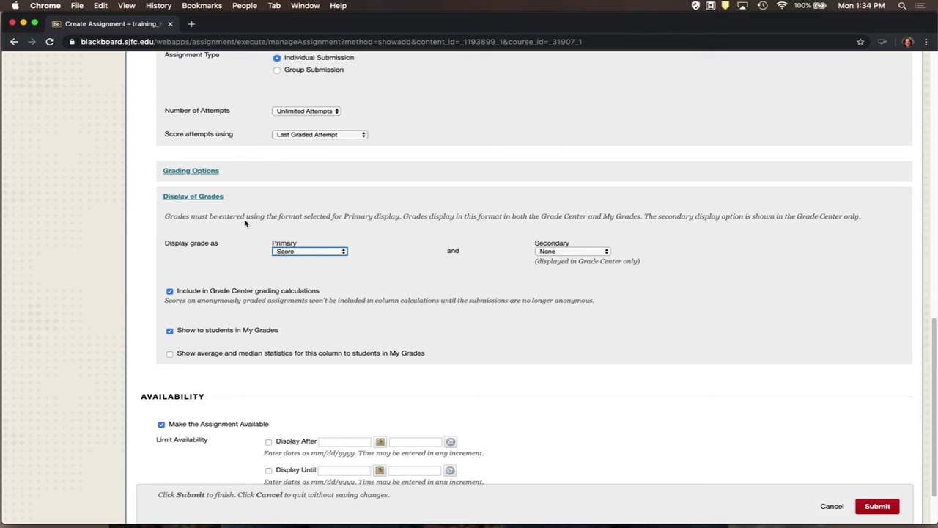
click(207, 198)
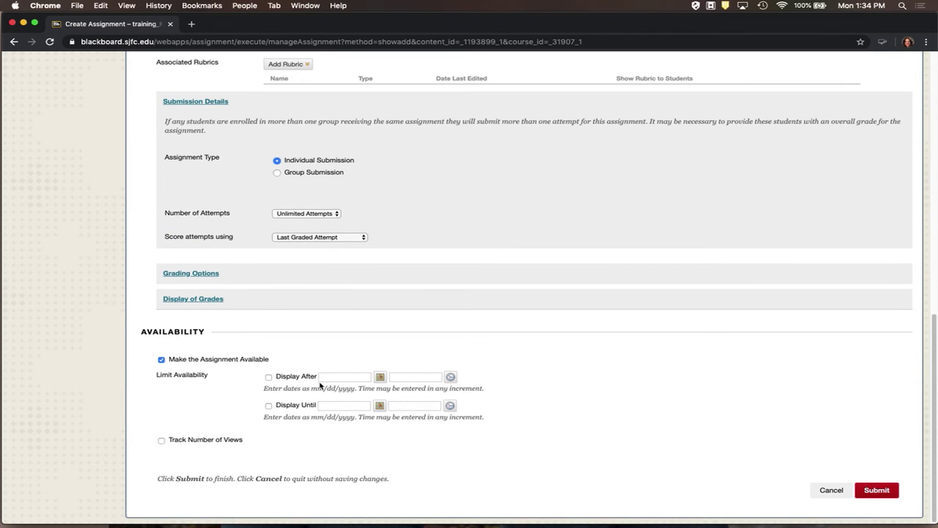
Step: Submit the new assignment with no Display After restriction on its availability
click(268, 377)
click(268, 377)
click(893, 497)
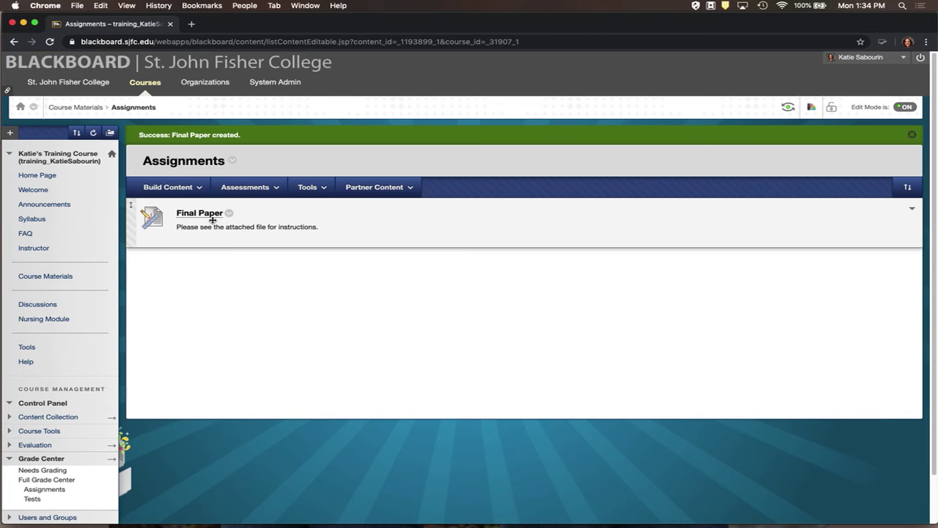
Step: Open the Final Paper assignment's preview and examine its instructions
click(192, 214)
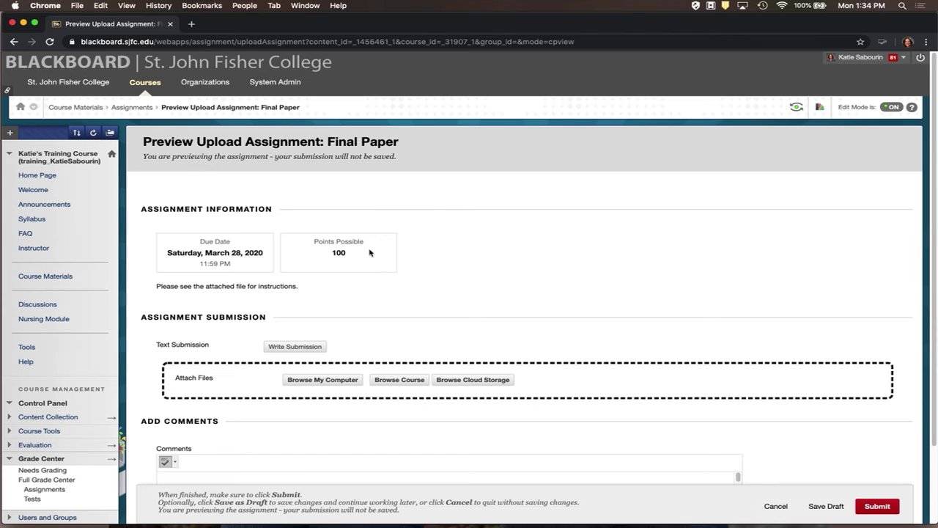
drag(153, 293, 302, 291)
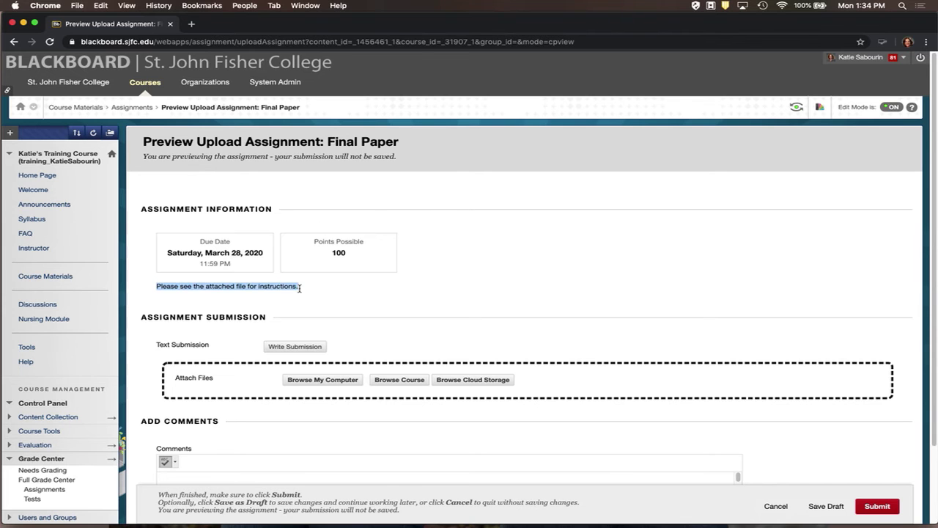
Step: Examine the previewed assignment's text submission editor, file attachment options and comments area, and cancel out of the preview
click(319, 294)
scroll(320, 294, down, 2)
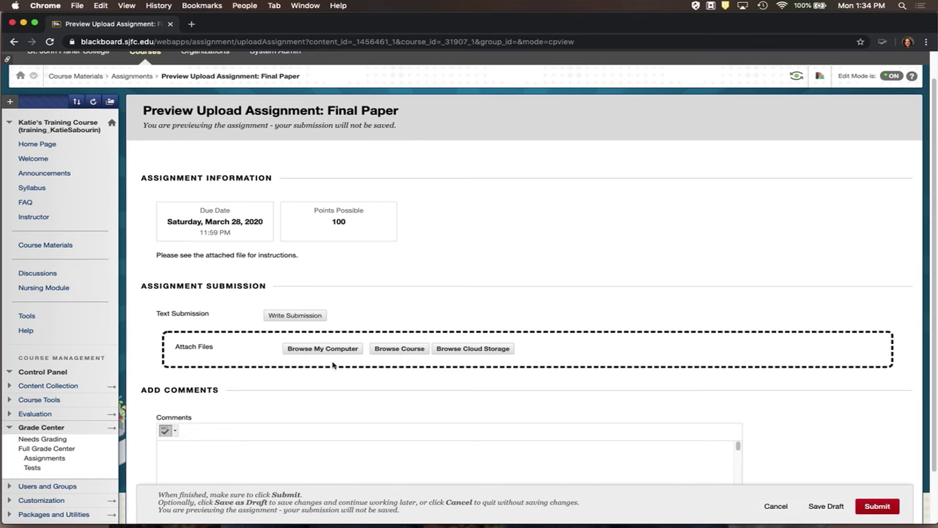
click(309, 317)
click(201, 386)
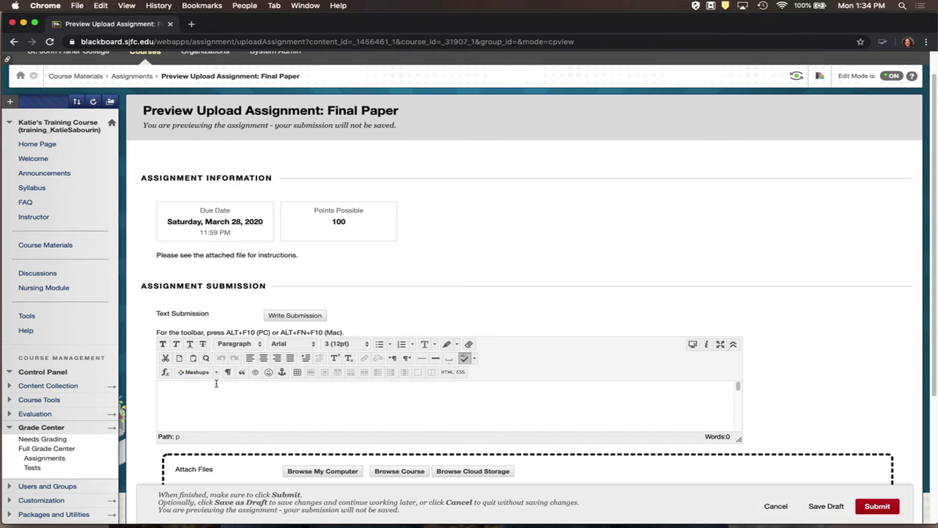
click(294, 317)
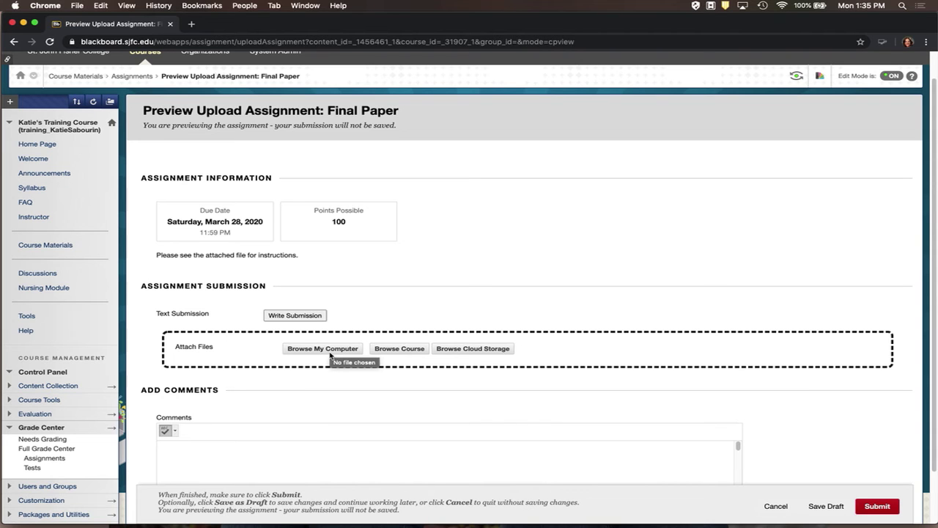
scroll(320, 356, down, 2)
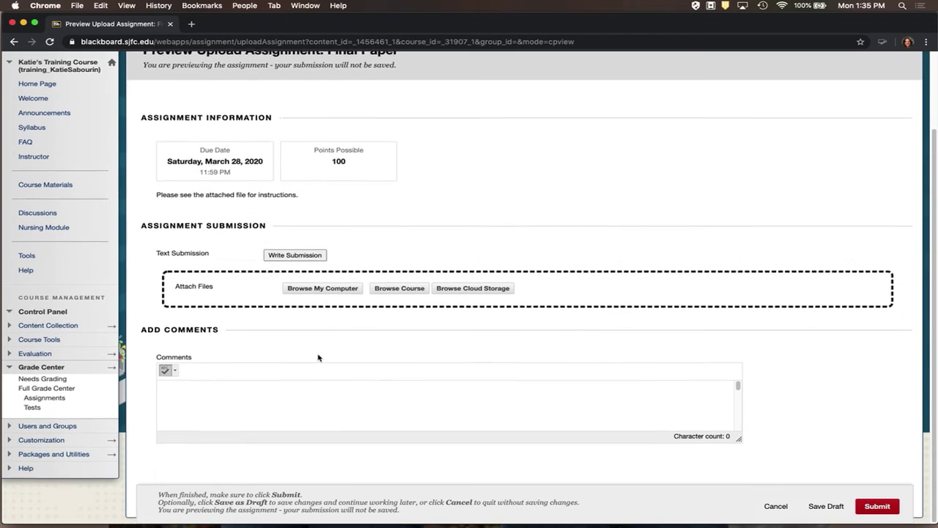
click(263, 387)
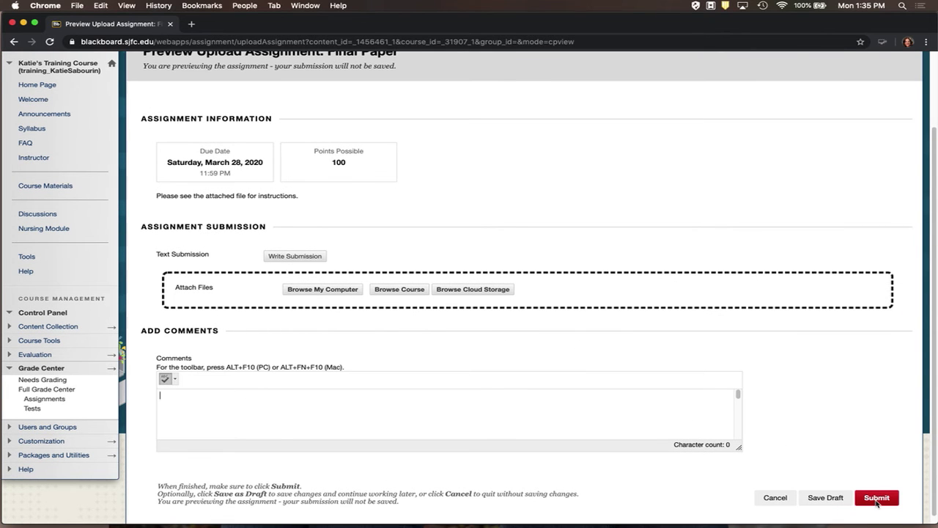
click(775, 499)
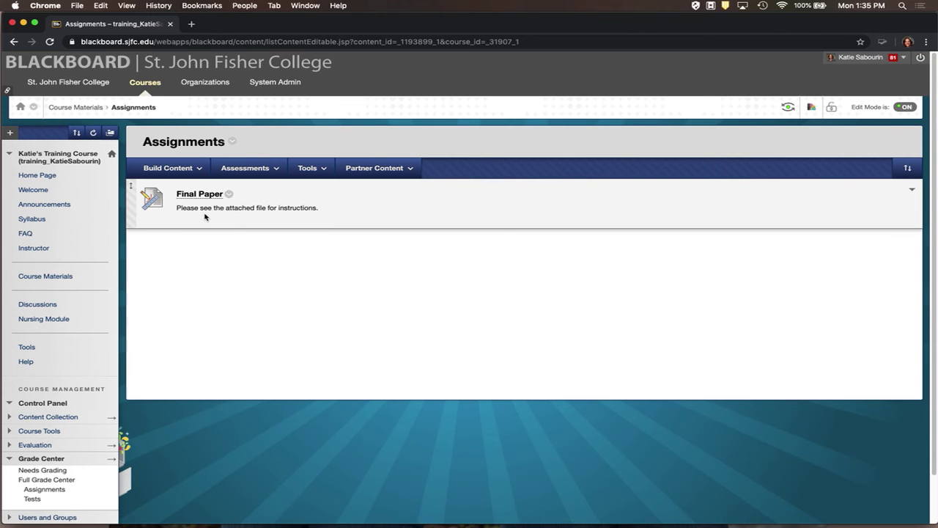
Step: Open the preview user's second Final Paper attempt from the Needs Grading list and look through the submitted PDF
scroll(80, 287, down, 2)
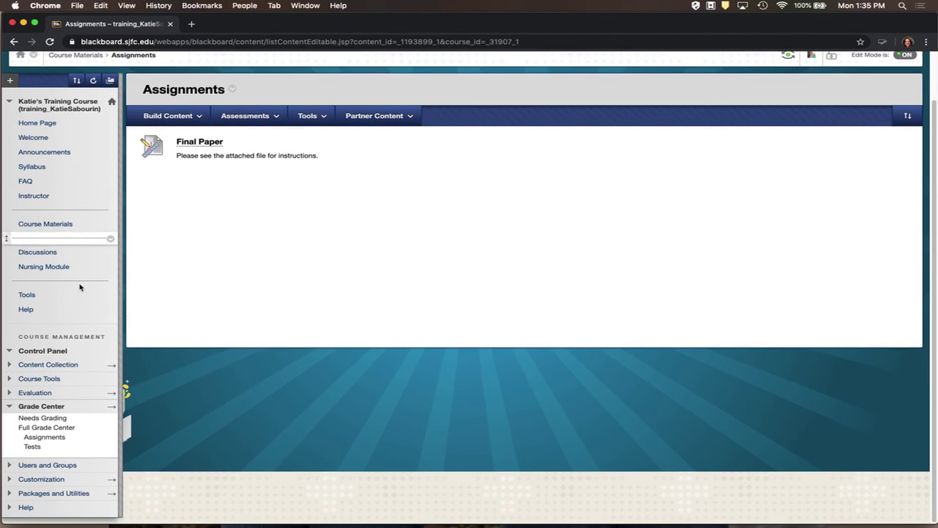
click(60, 419)
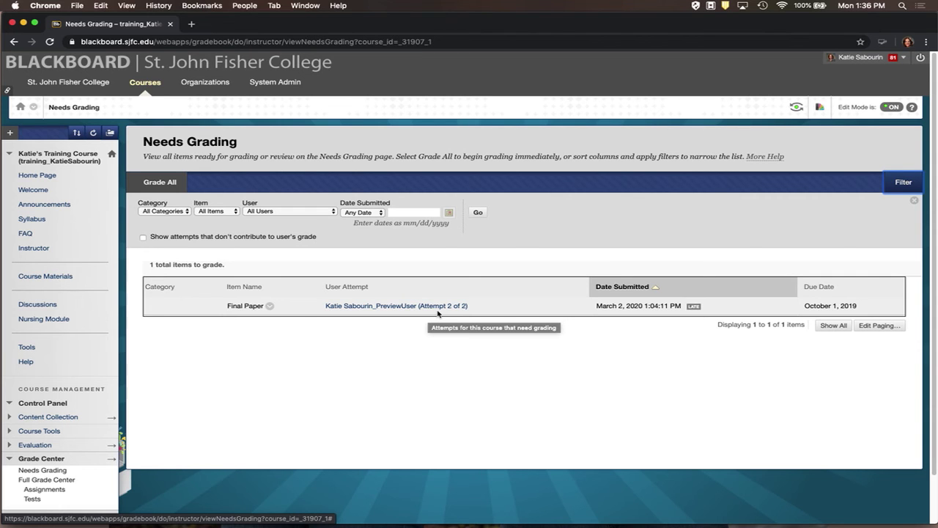
click(374, 306)
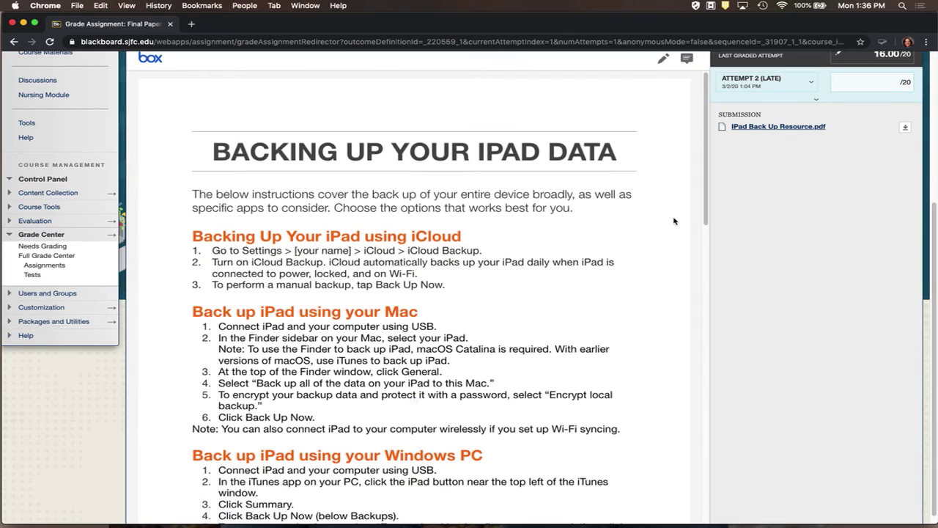
scroll(660, 227, up, 3)
scroll(648, 239, up, 2)
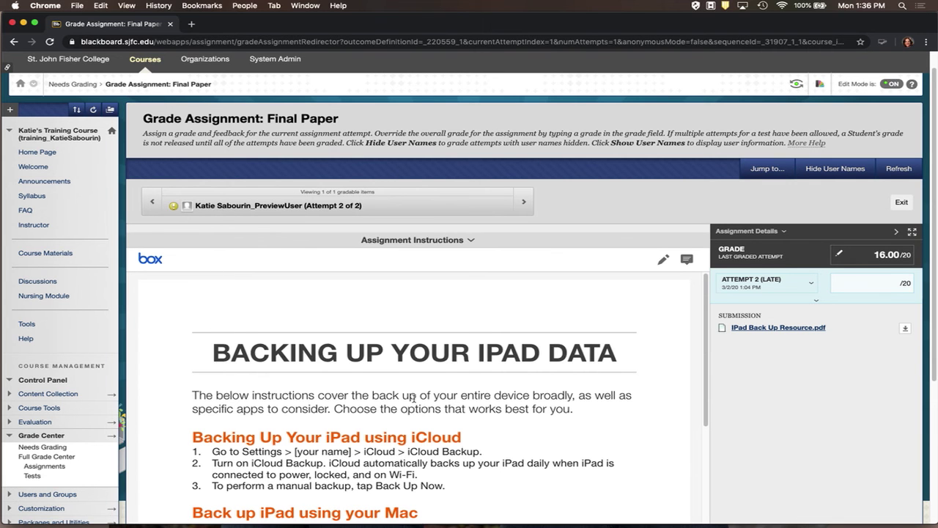
scroll(368, 401, down, 10)
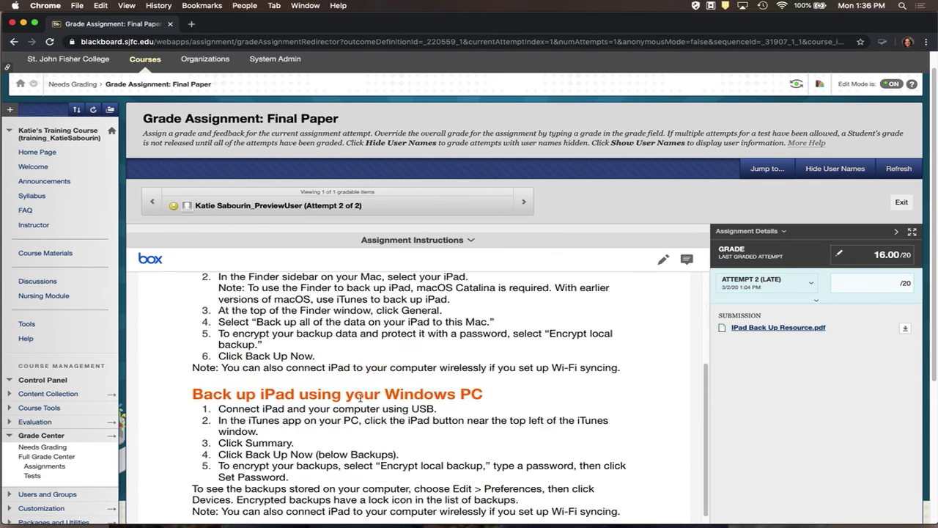
scroll(360, 401, up, 10)
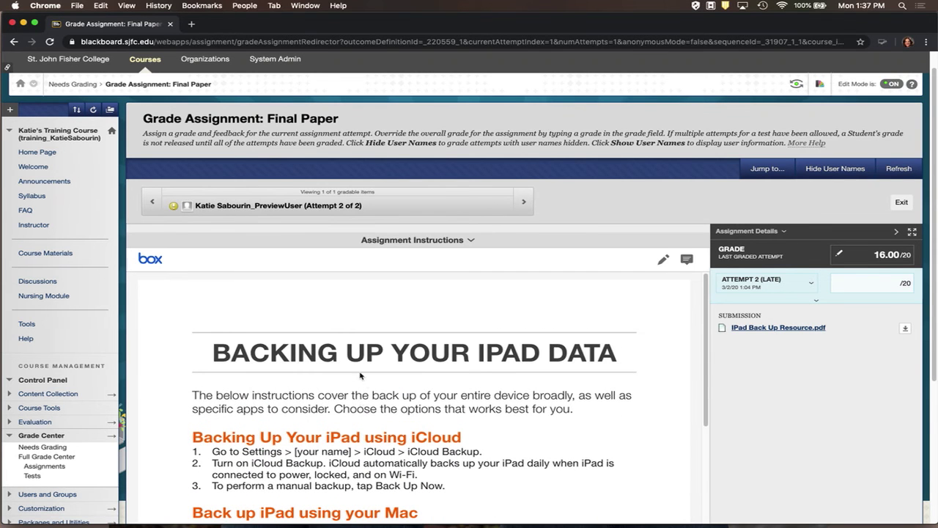
Step: Draw a freehand circle around the word "DATA" in the submission's title, save the drawing and finish annotating
click(662, 264)
mouse_move(584, 318)
mouse_down()
mouse_move(547, 324)
mouse_move(636, 354)
mouse_move(600, 332)
mouse_up()
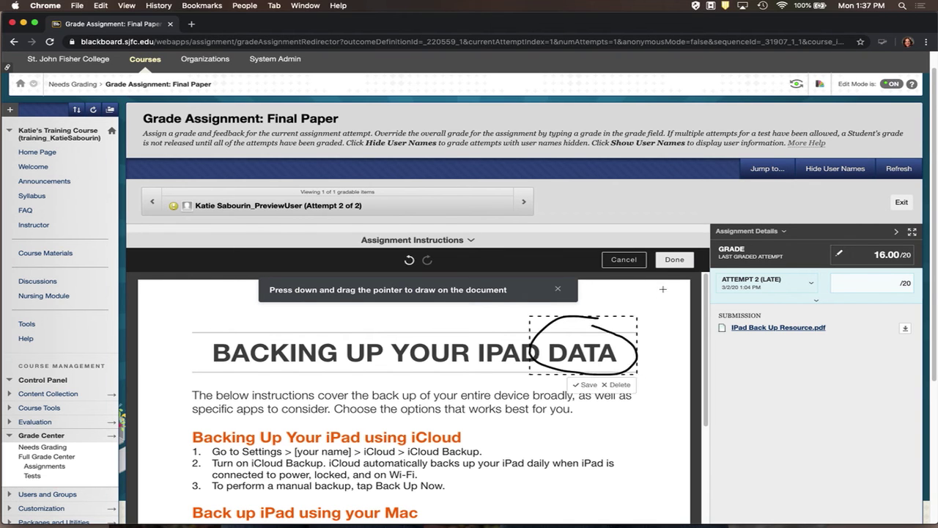
click(587, 386)
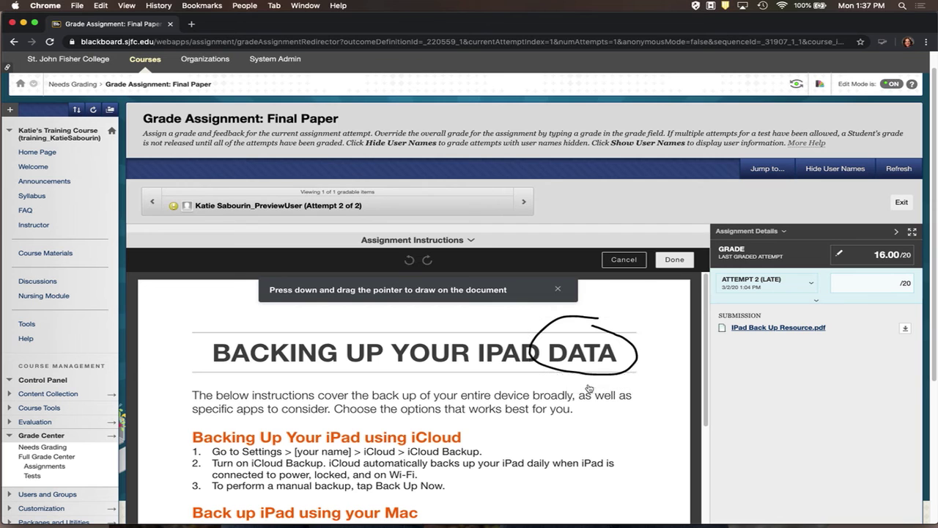
click(674, 262)
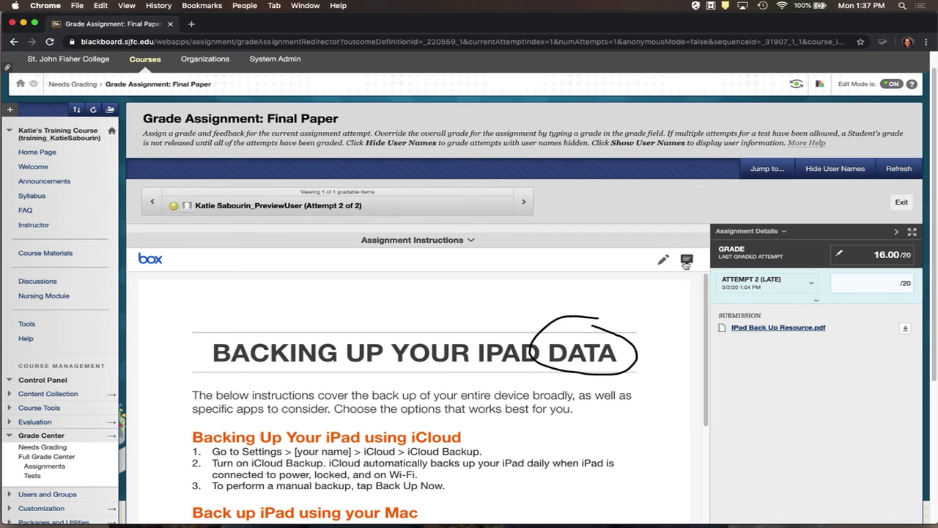
Step: Post the comment "This is a great title" beside the "Backing Up Your iPad using iCloud" heading in the submission
click(686, 261)
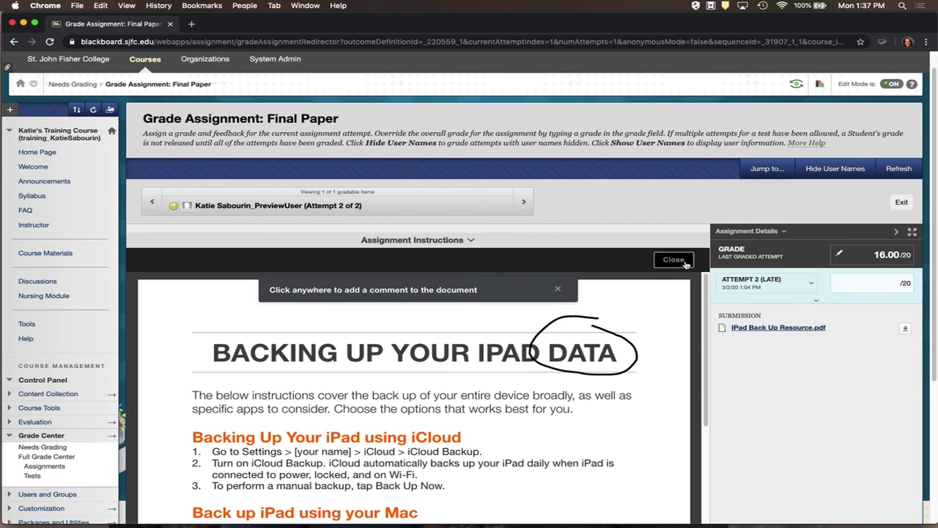
click(467, 437)
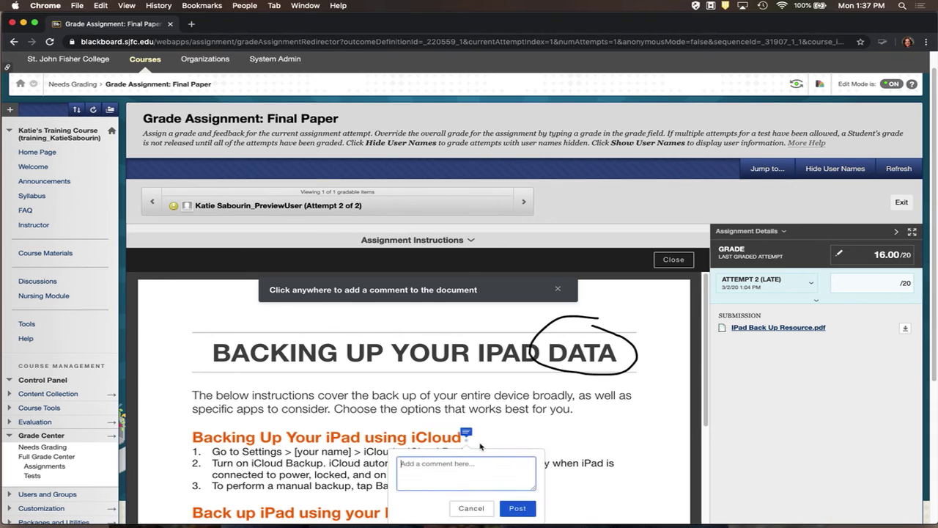
text(This is a grea)
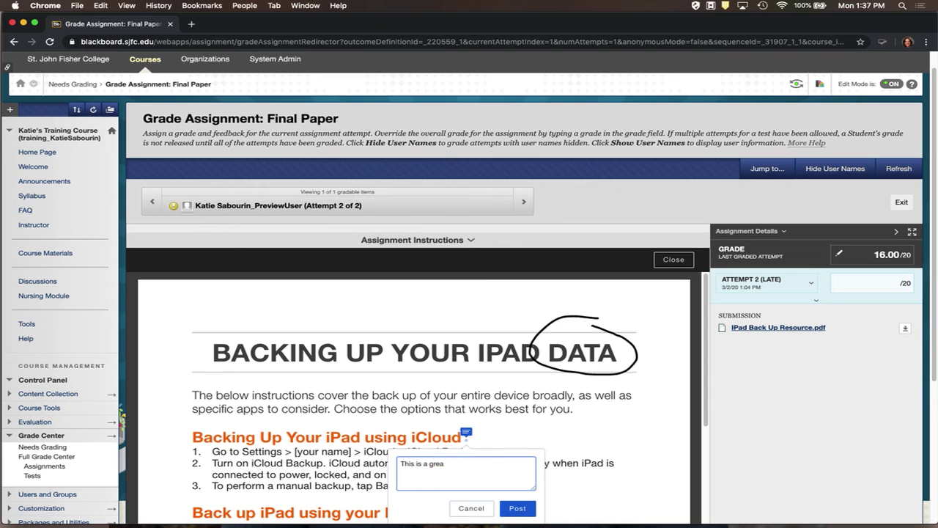
text(t title)
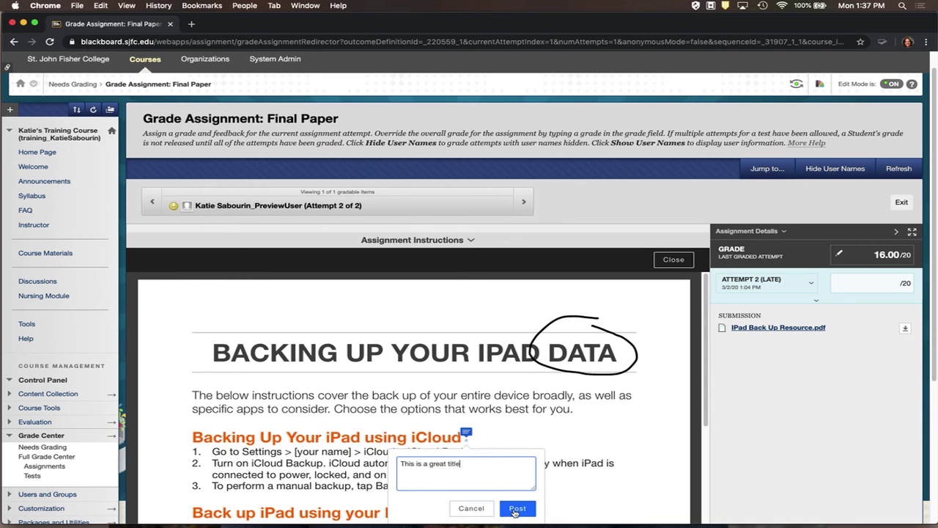
click(517, 508)
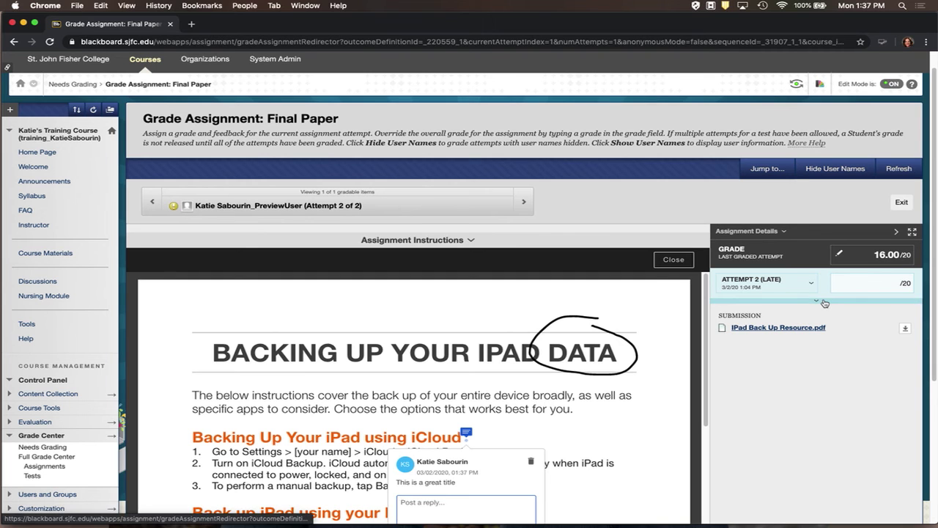
Step: Grade attempt 2 with 18 points and enter "Great job overall." as feedback to the learner
click(862, 286)
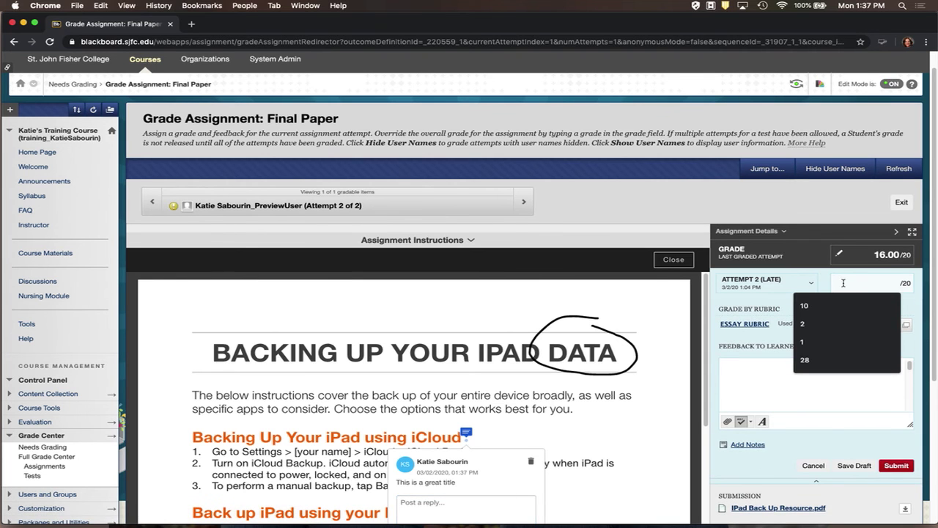
text(18)
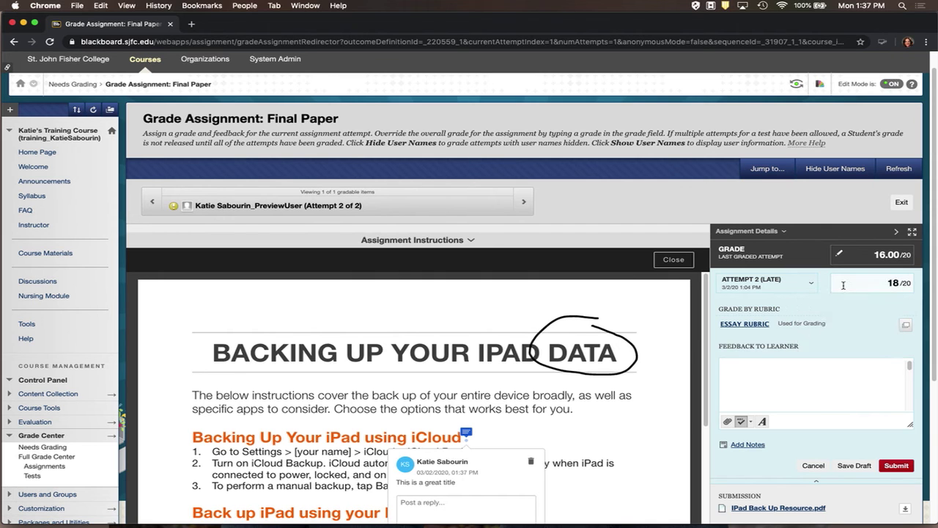
click(761, 379)
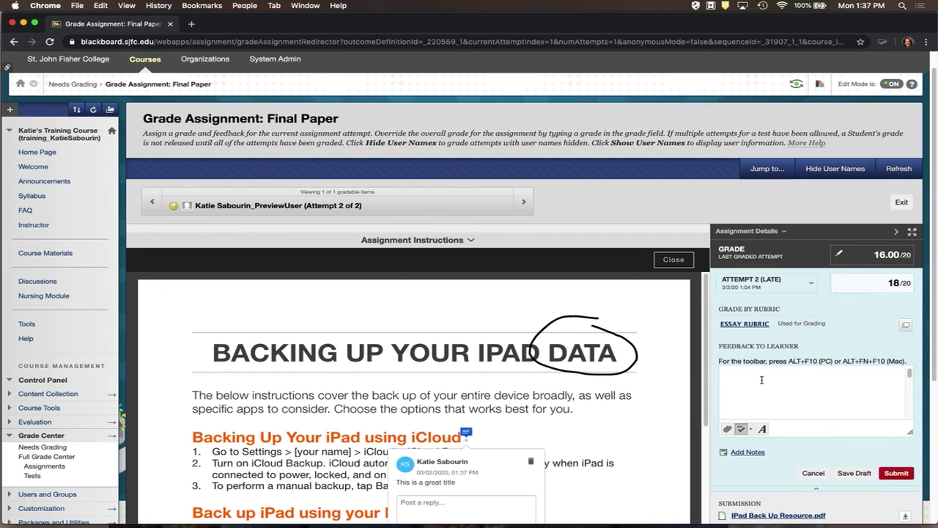
text(Great job overall.)
scroll(744, 443, down, 3)
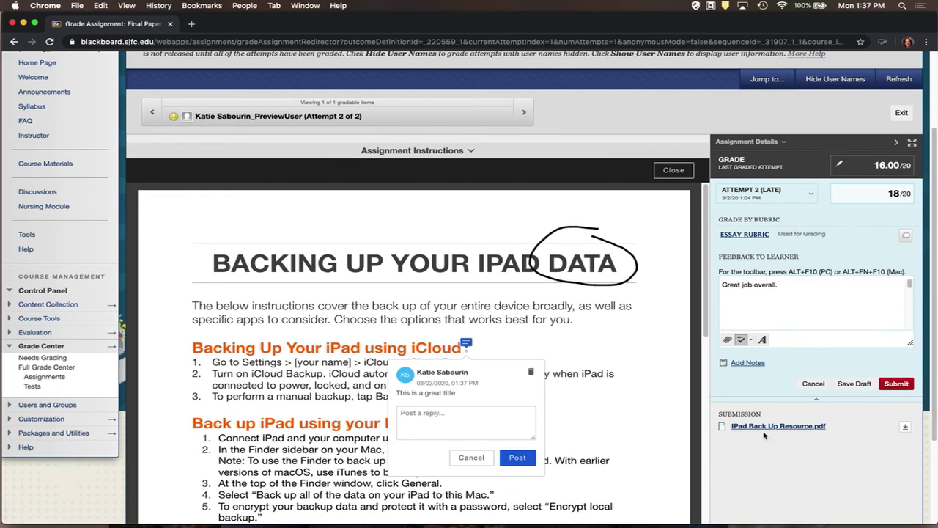
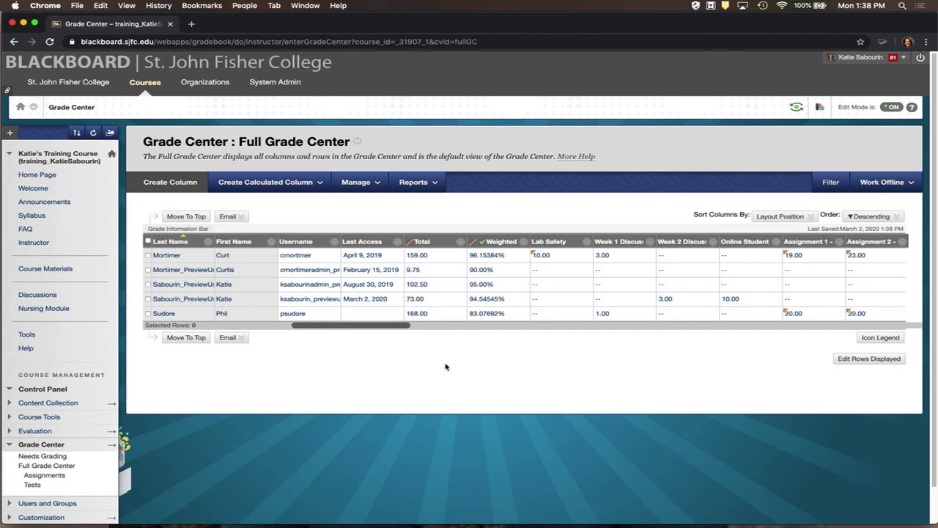
Step: Locate the new Final Paper column at the end of the Full Grade Center and return to the earlier, graded Final Paper column
drag(408, 324, 825, 328)
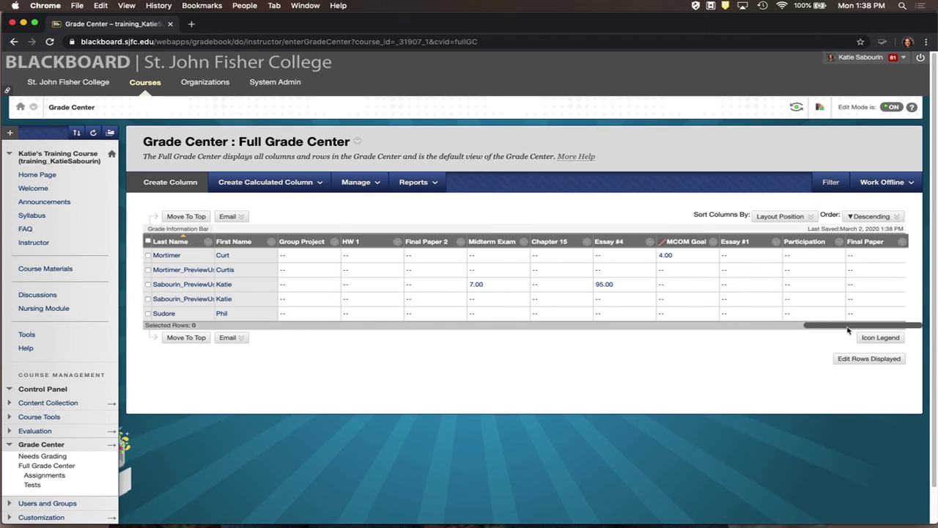
mouse_move(872, 244)
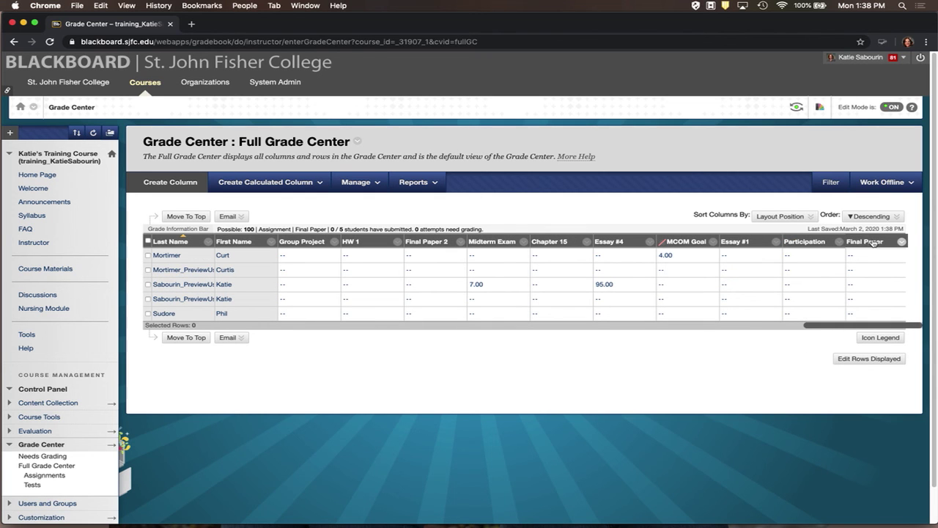
drag(836, 324, 440, 329)
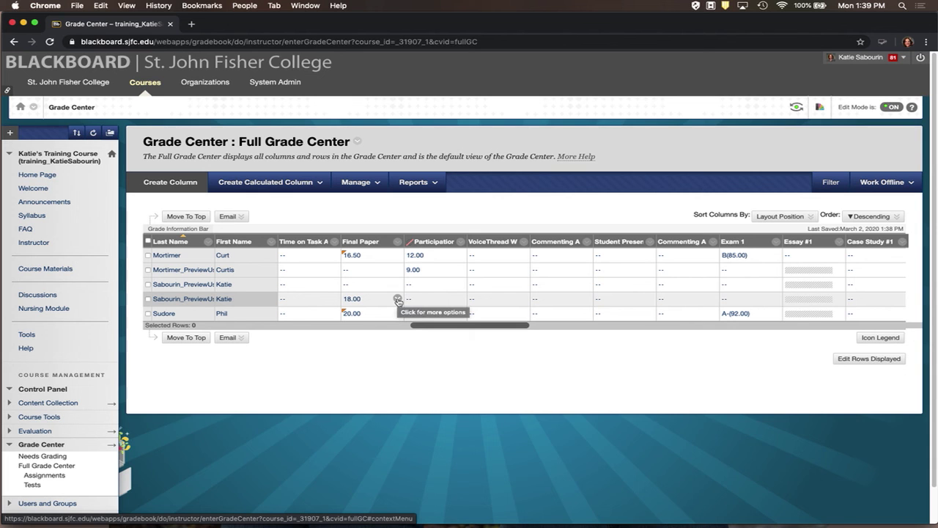
Step: Open the preview user's 3/2/20 Final Paper attempt from the Grade Center and review its annotations, grade and learner feedback
click(397, 300)
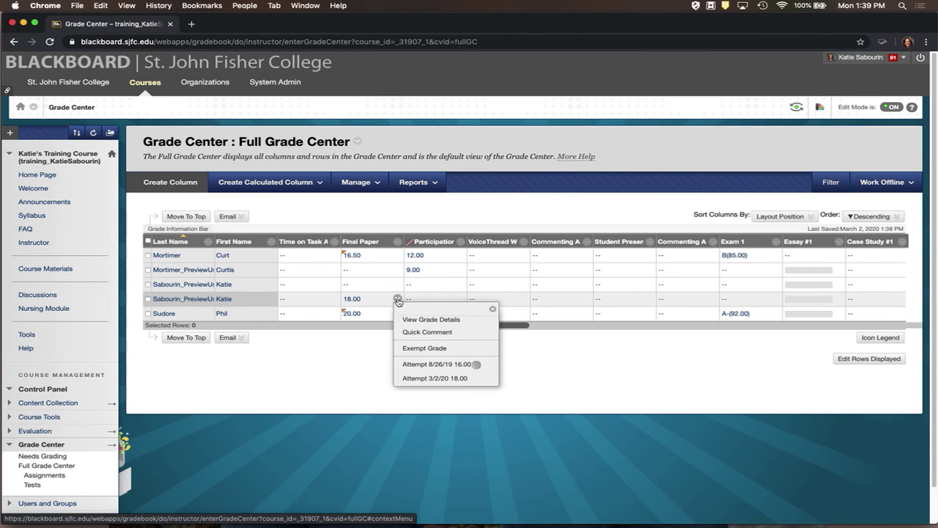
click(438, 378)
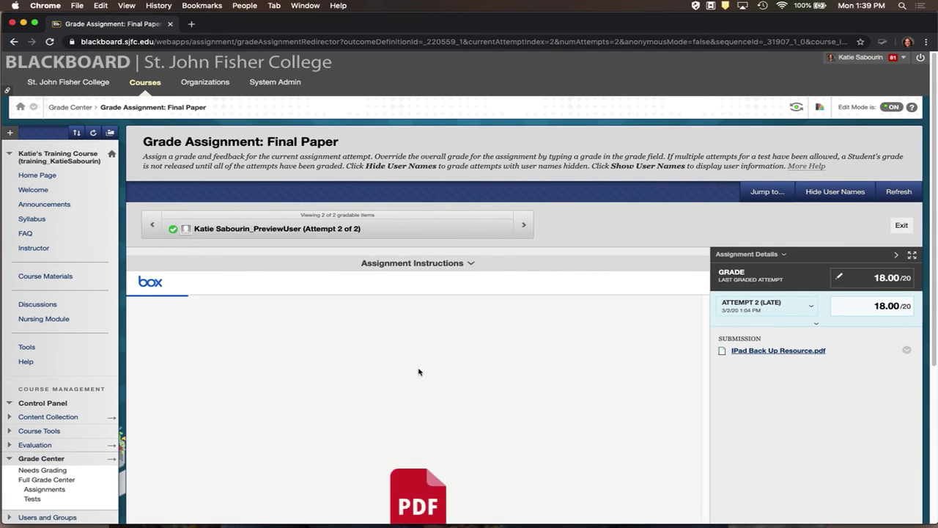
scroll(395, 357, down, 3)
scroll(382, 312, up, 2)
click(816, 219)
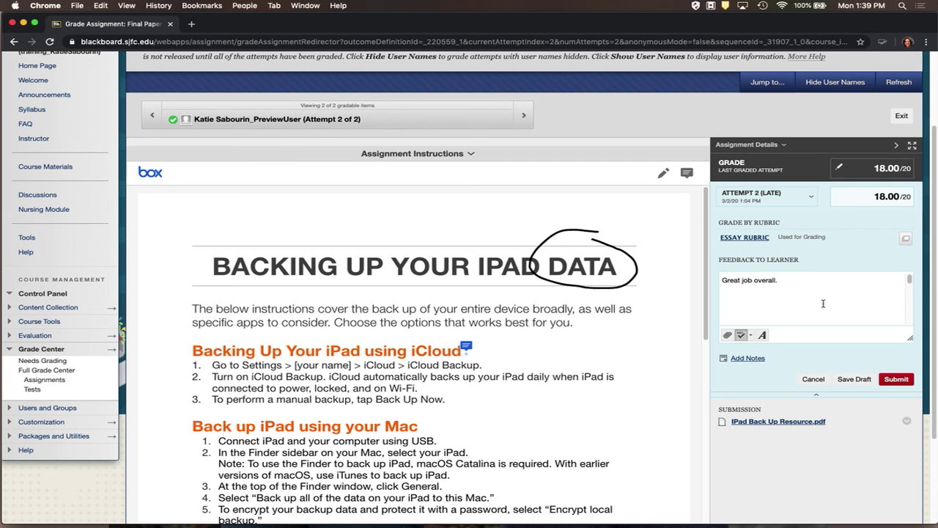
scroll(649, 317, up, 3)
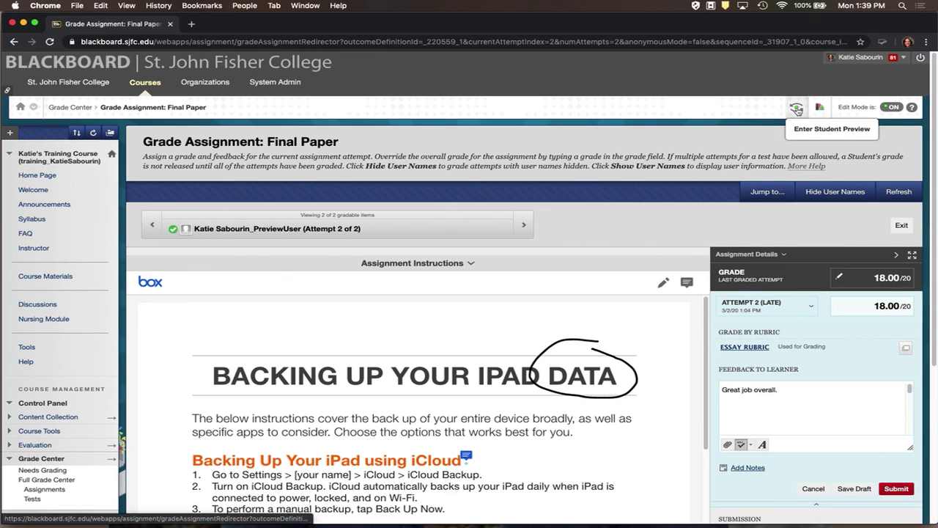
Step: Enter student preview and open the Final Paper assignment from the Assignments folder in Course Materials
click(797, 109)
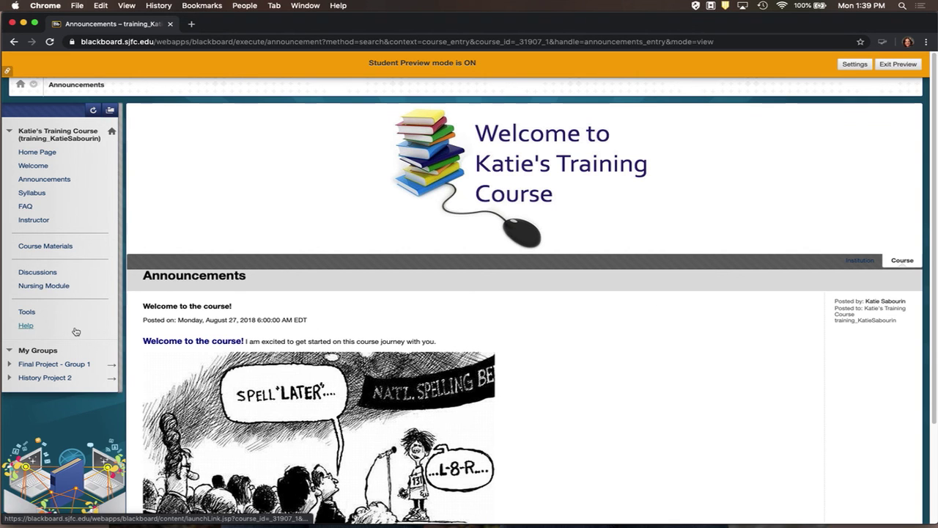
click(53, 248)
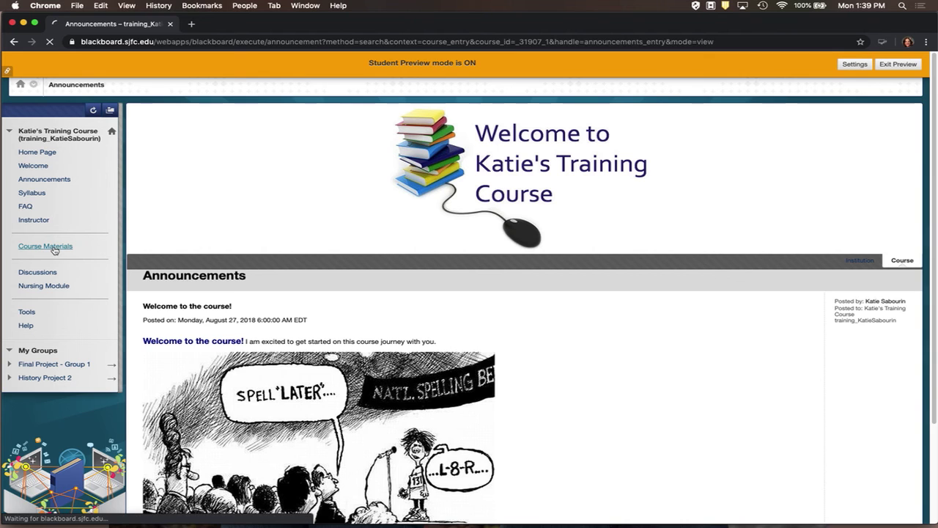
scroll(239, 406, down, 10)
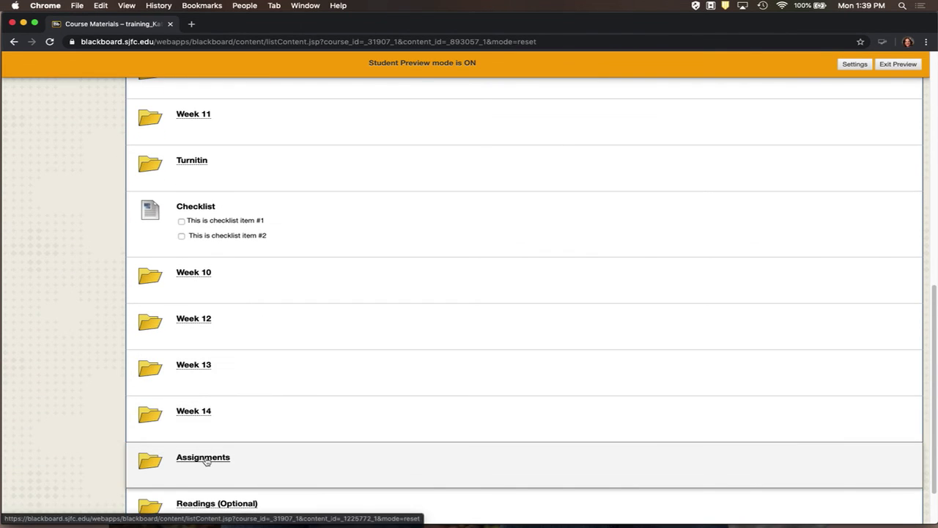
click(206, 461)
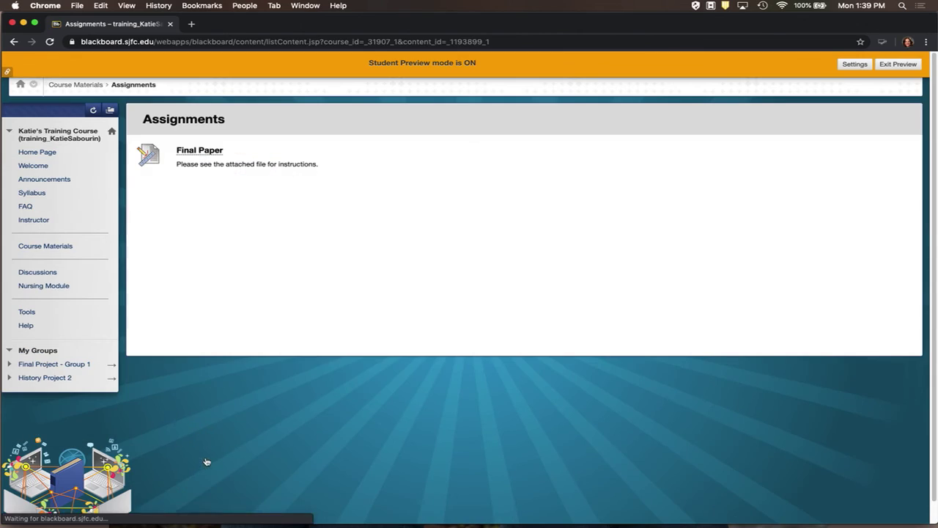
click(207, 153)
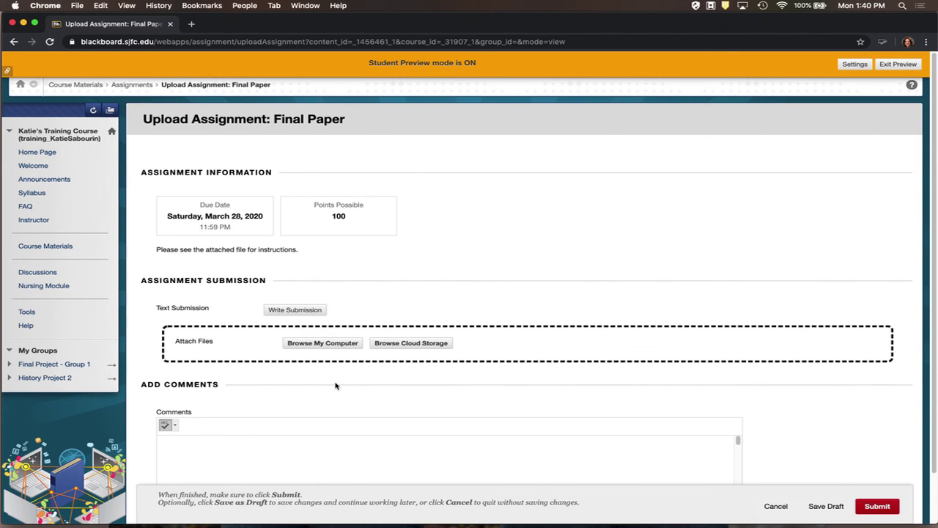
Step: Open My Grades from the course tools and read the instructor's feedback on the graded Final Paper
click(26, 313)
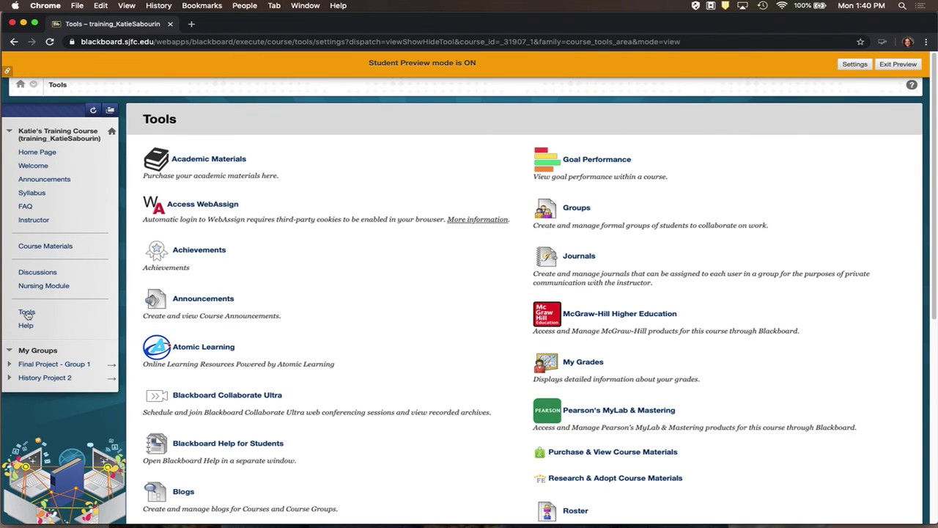
click(581, 363)
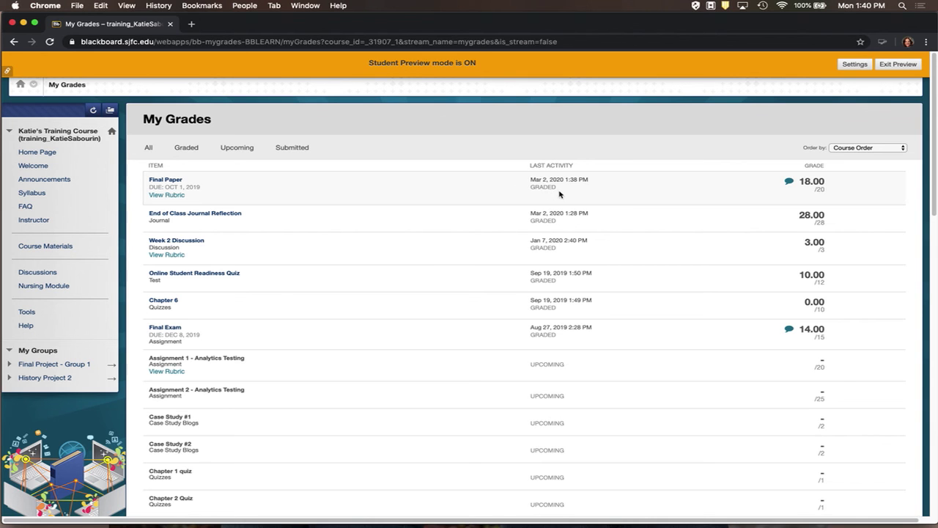
click(790, 183)
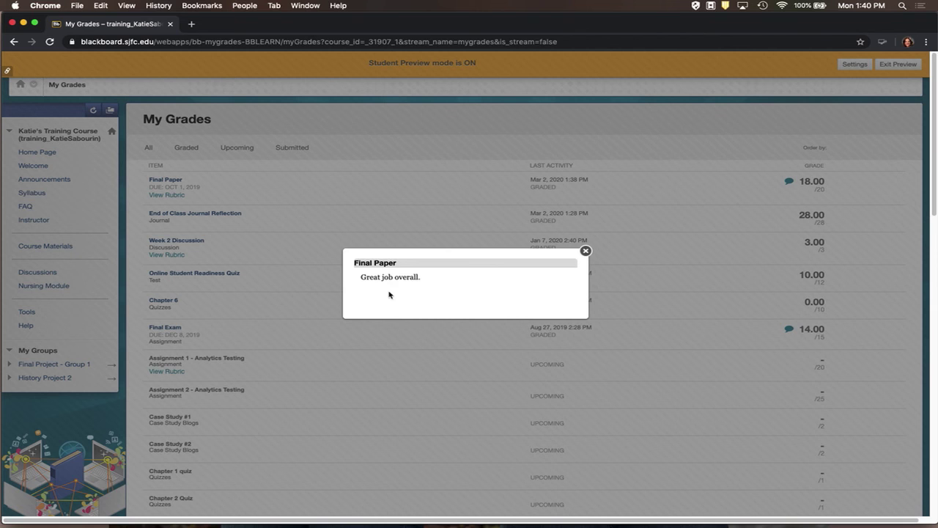
click(585, 250)
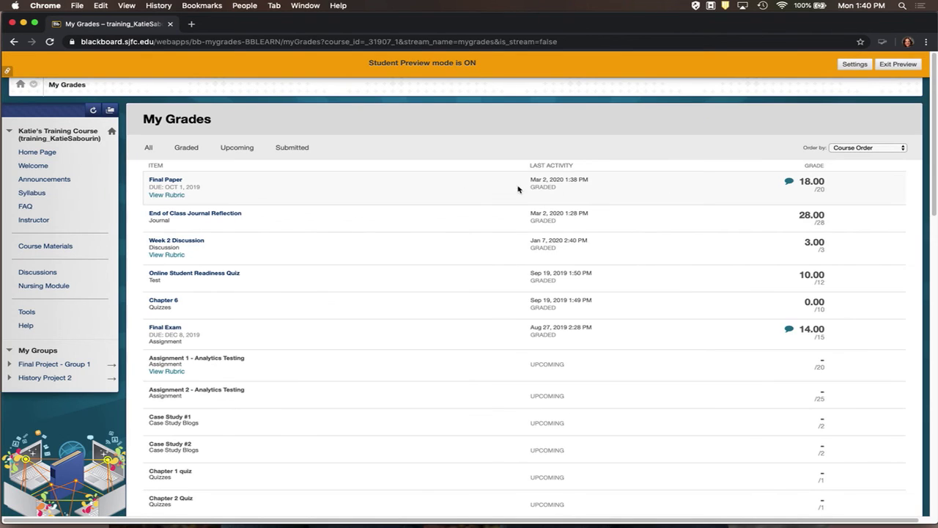
Step: Open the graded Final Paper's submission history and view the comment beside the "Backing Up Your iPad using iCloud" heading
click(164, 182)
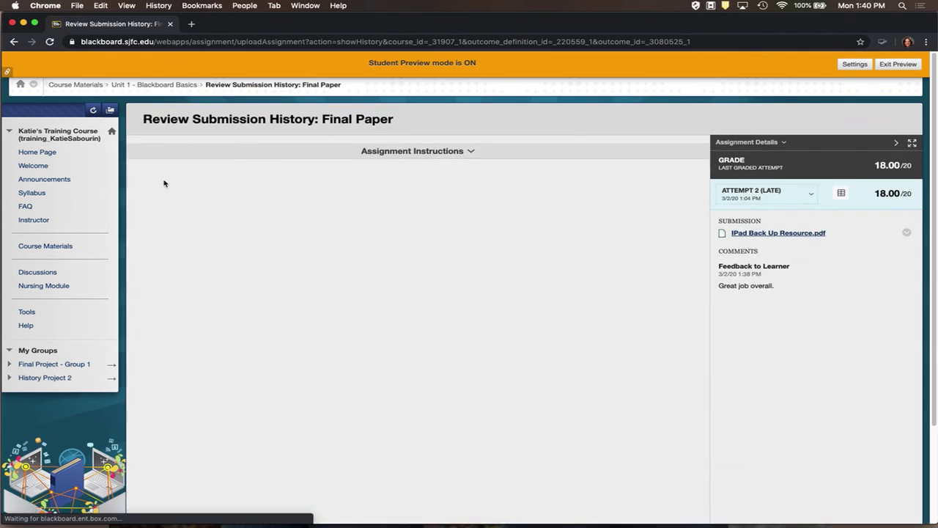
scroll(302, 323, down, 3)
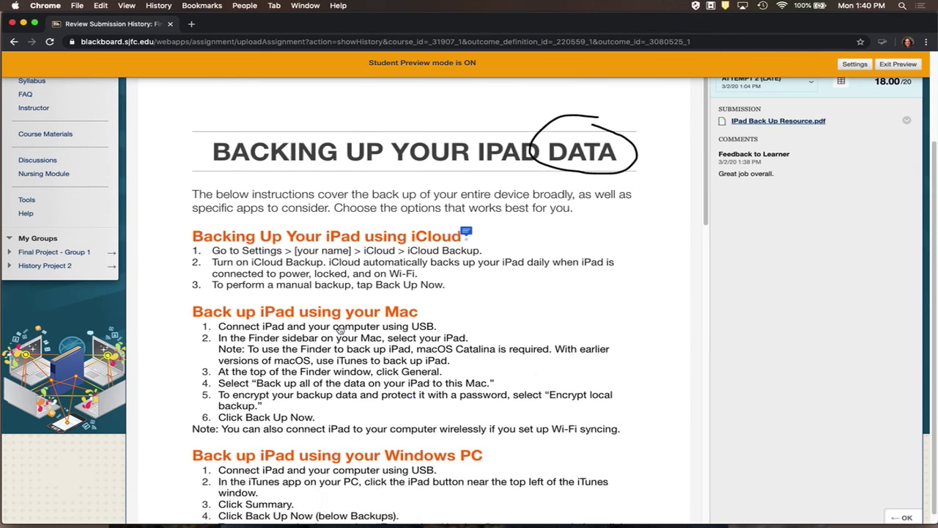
scroll(536, 378, up, 2)
scroll(536, 378, up, 2)
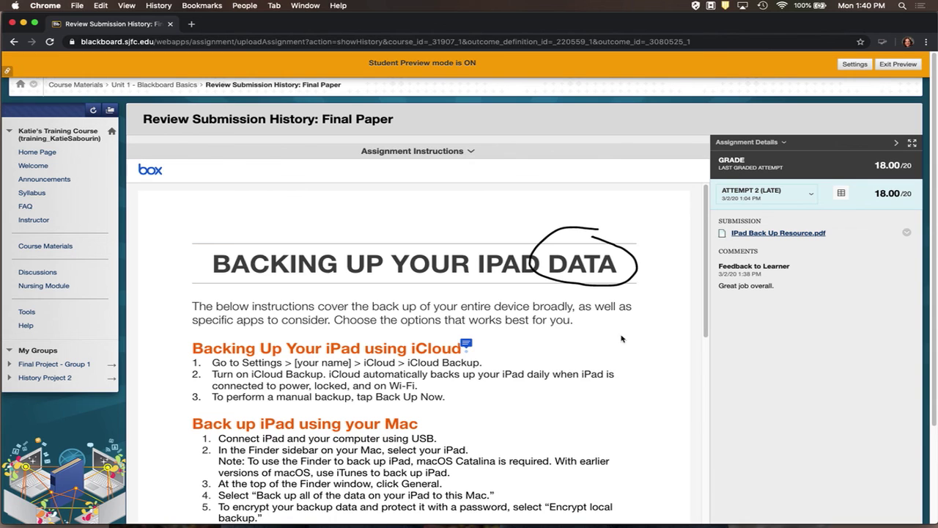
click(466, 345)
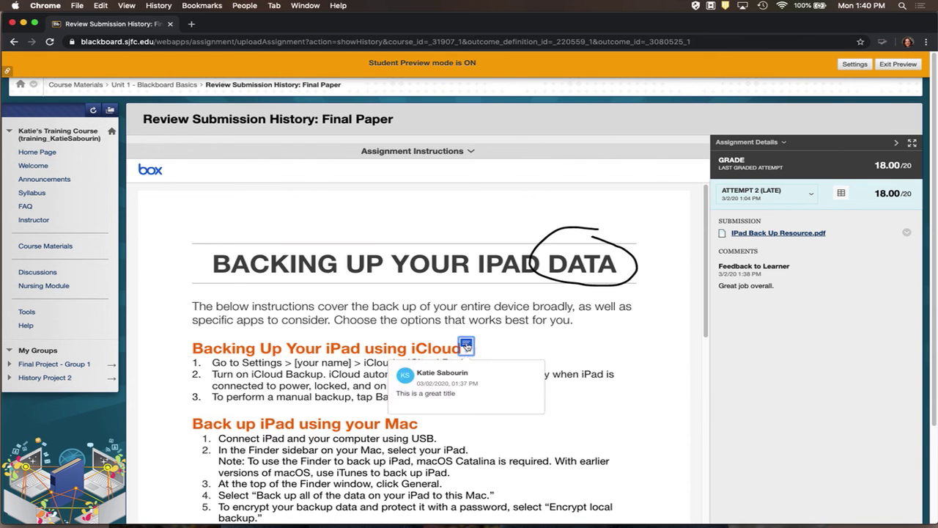